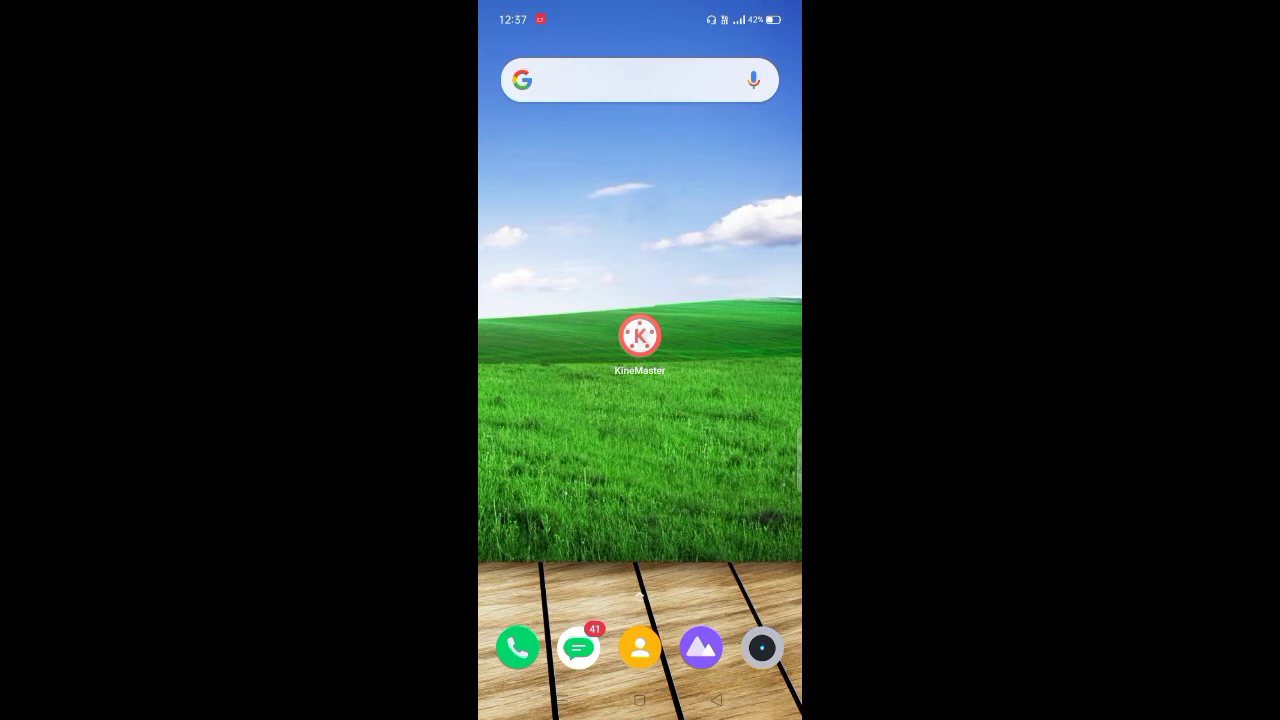
- Launch KineMaster and start a new project
left_click(640, 336)
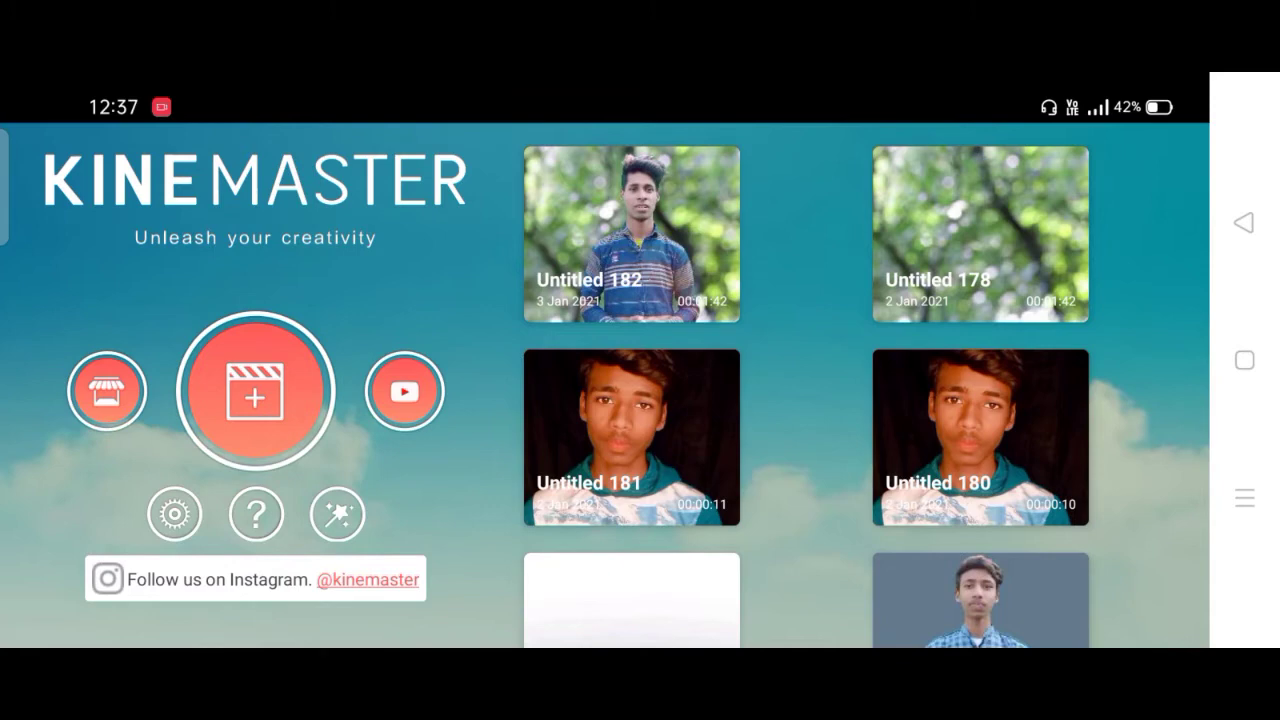
left_click(255, 390)
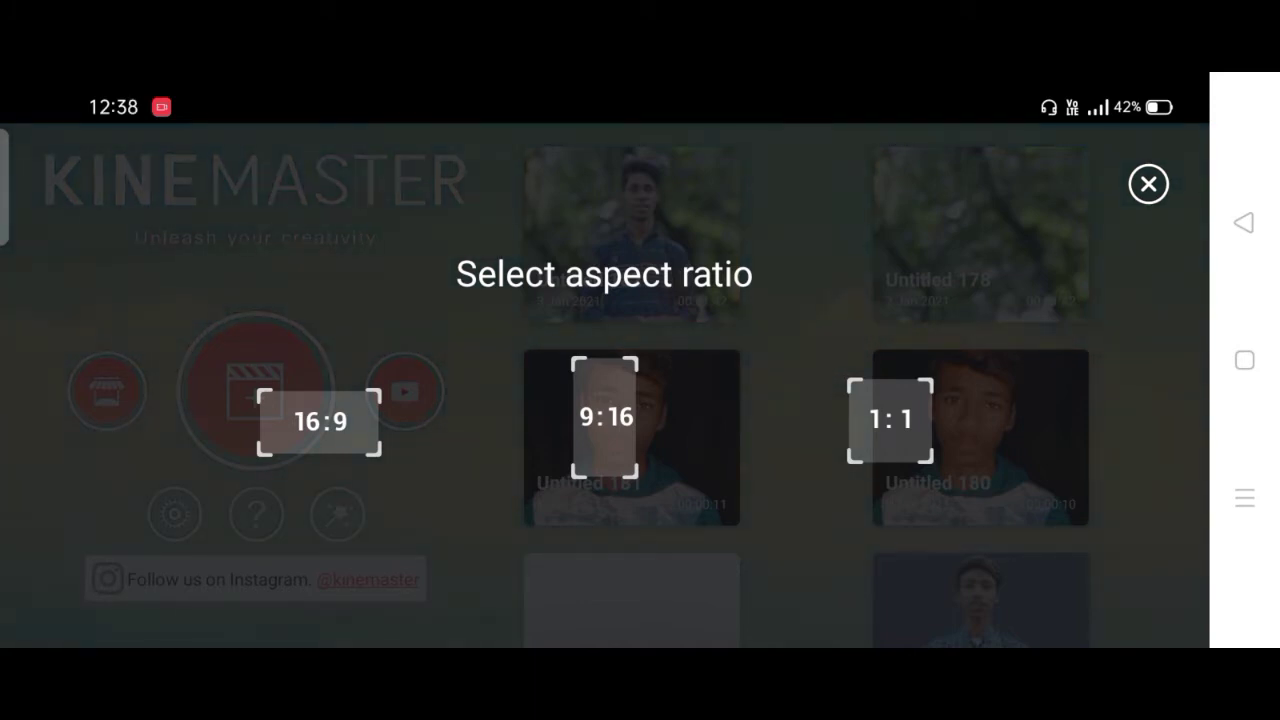
- Choose the 16:9 aspect ratio and browse the Download folder images for a background
left_click(320, 421)
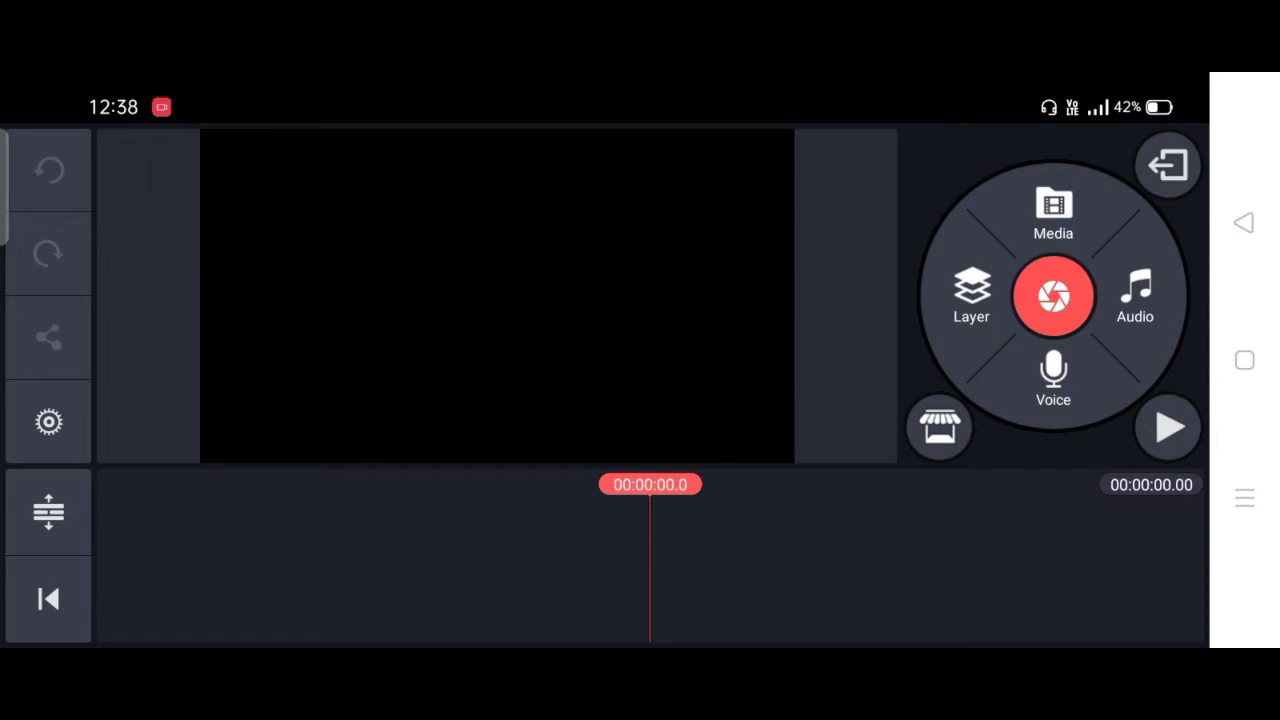
left_click(1053, 212)
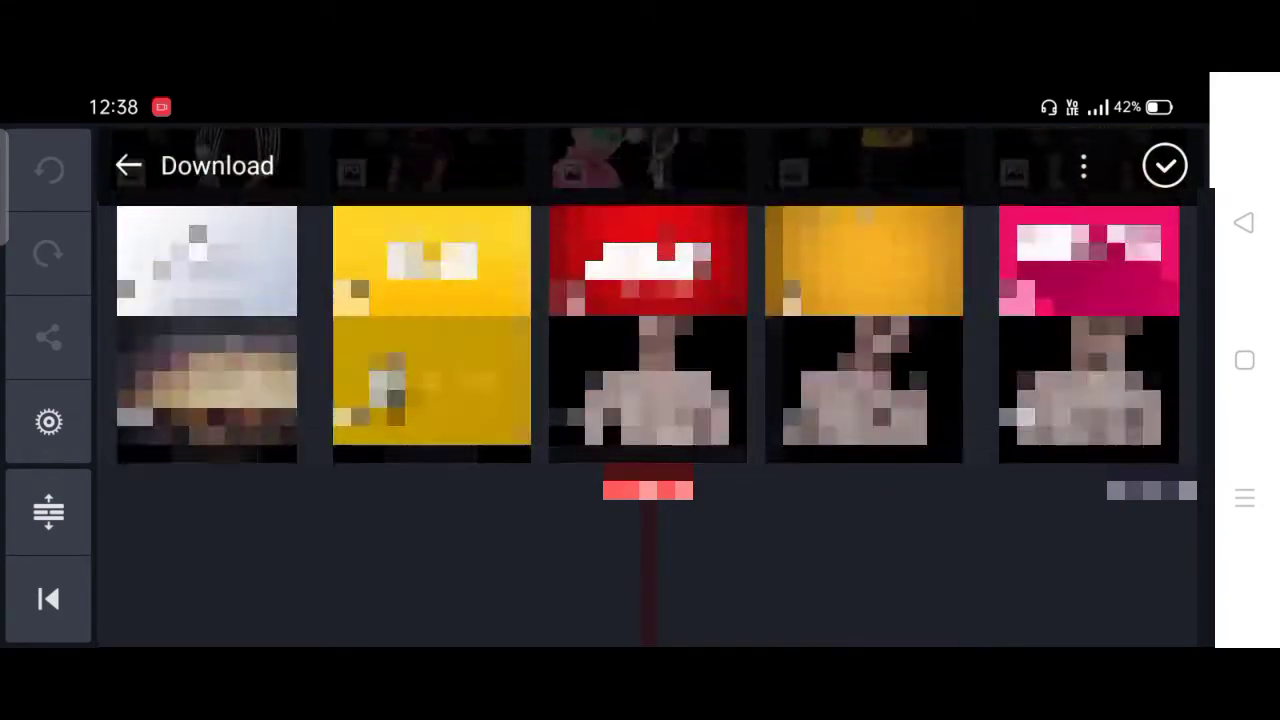
- Add the blurred forest image to the timeline and lengthen it to about 27 seconds
left_click(430, 260)
left_click(1165, 165)
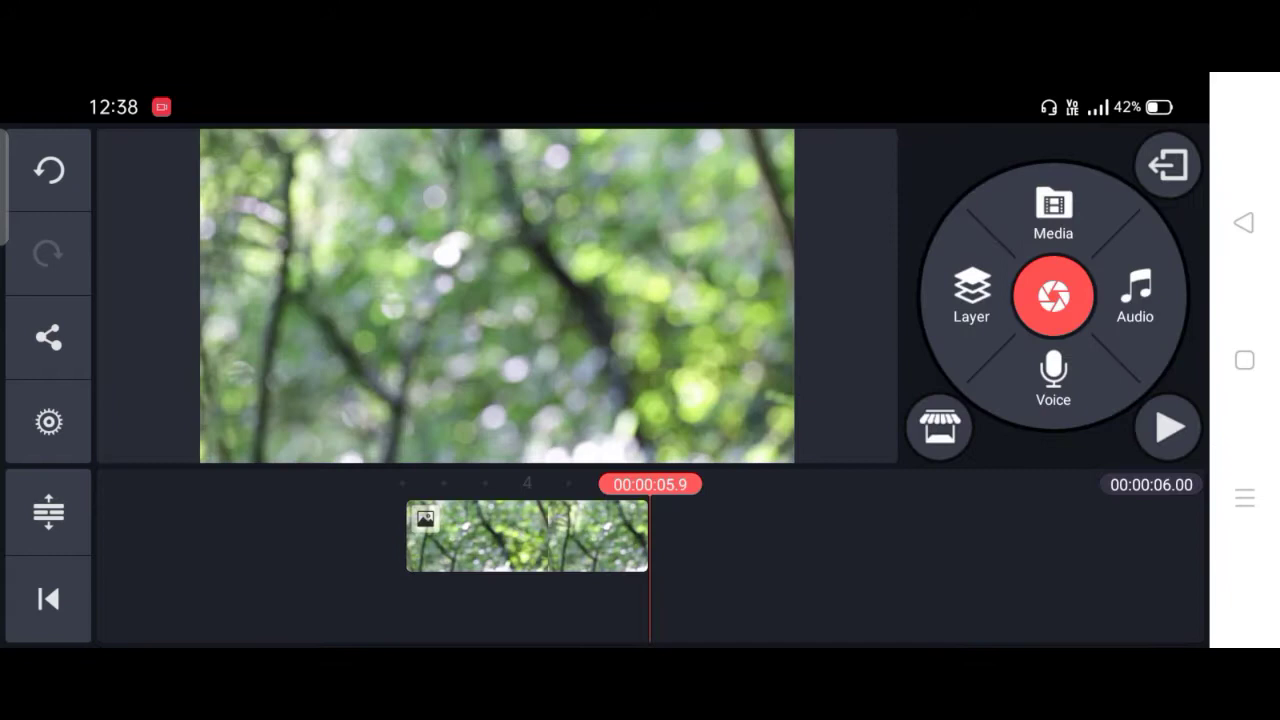
left_click(527, 536)
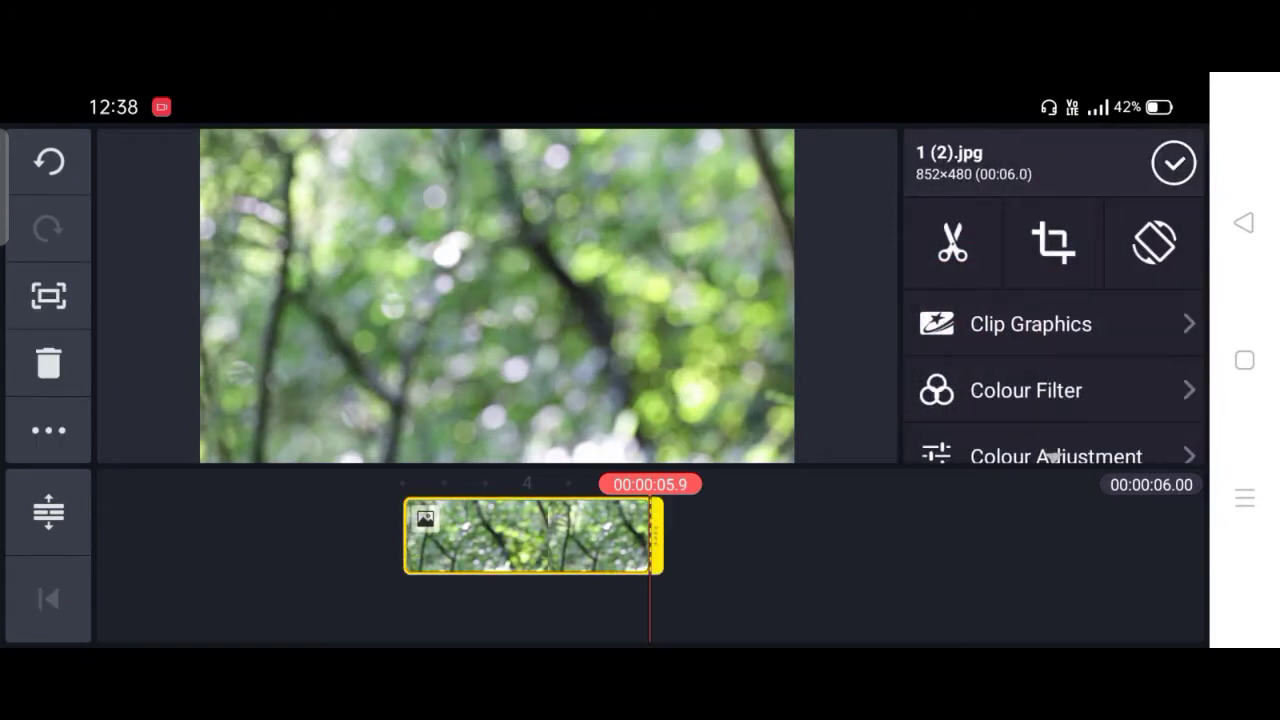
mouse_move(656, 536)
left_mouse_down()
mouse_move(1157, 536)
mouse_move(657, 536)
mouse_move(740, 536)
left_mouse_up()
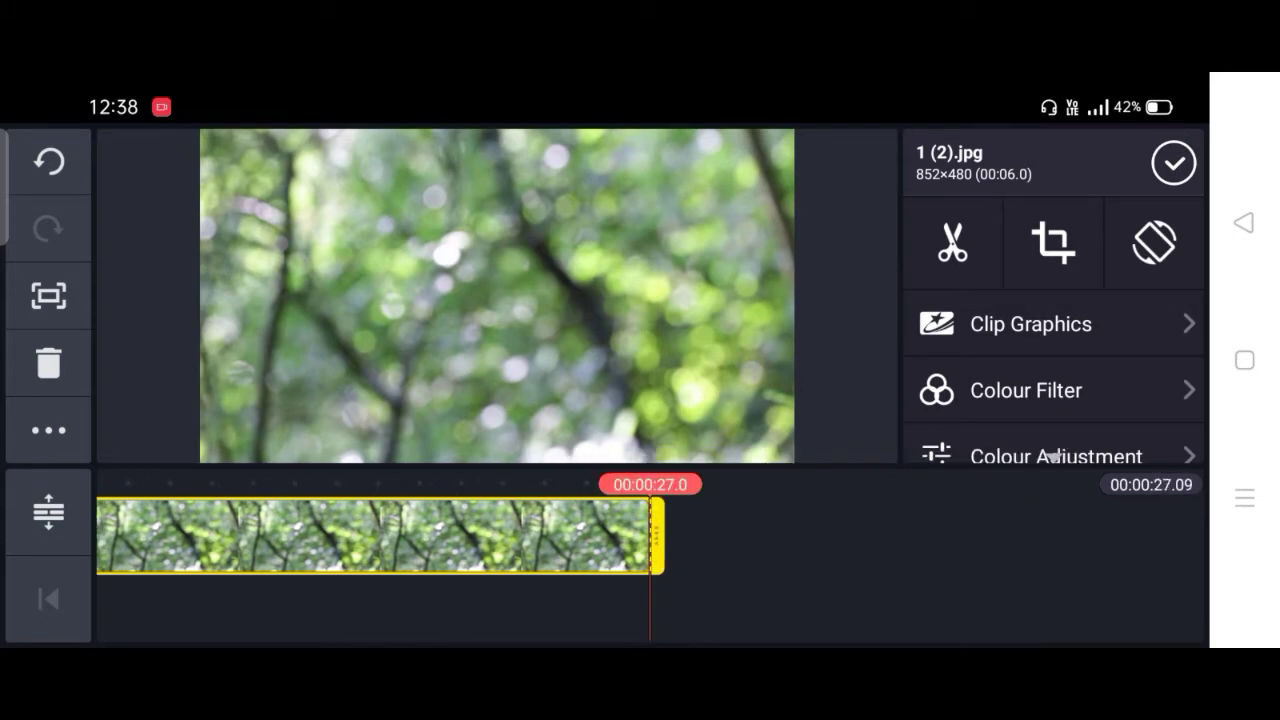
left_click(1173, 162)
left_click(48, 598)
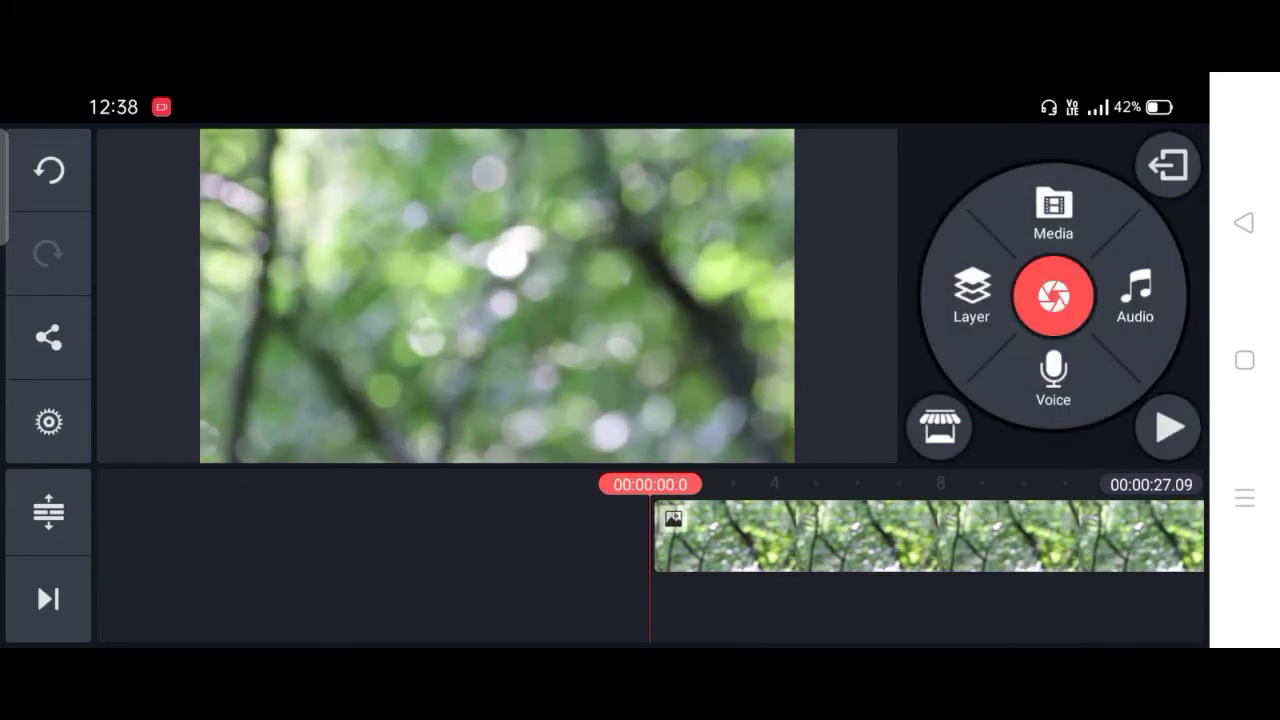
left_click_drag(1000, 536, 442, 536)
left_click_drag(560, 536, 450, 536)
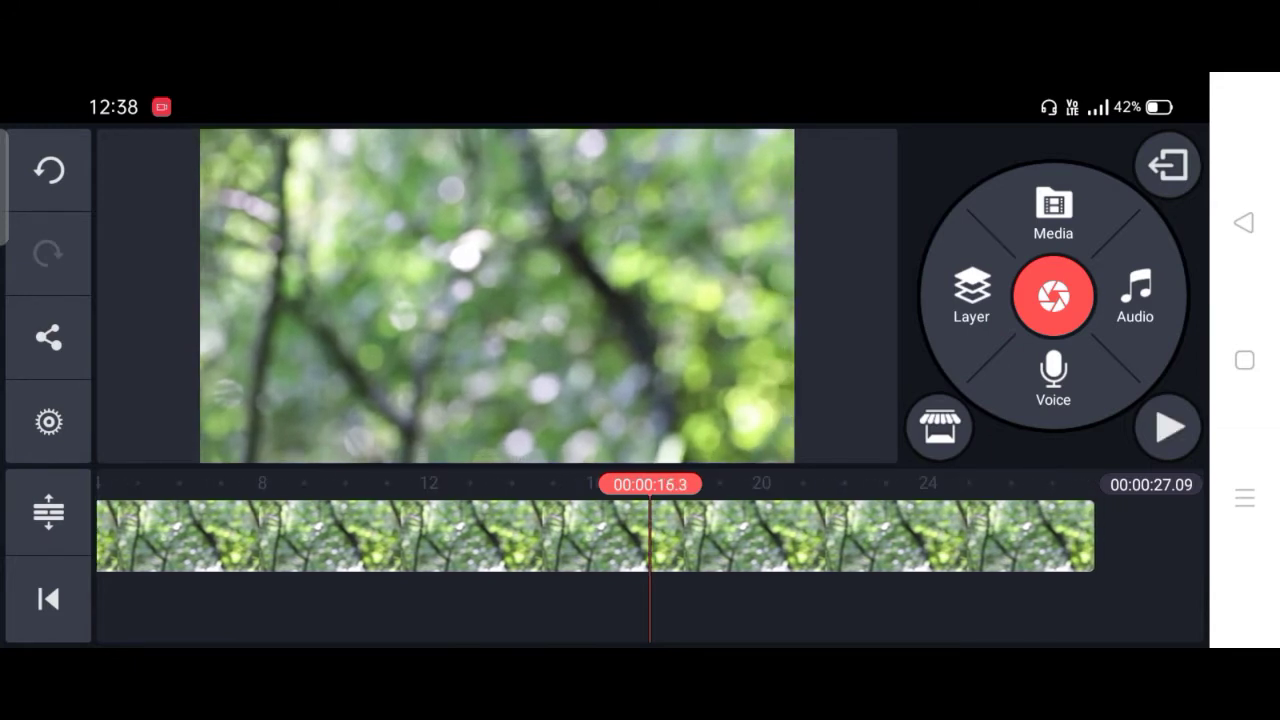
- Match the forest image's end crop position to its start crop
left_click(48, 598)
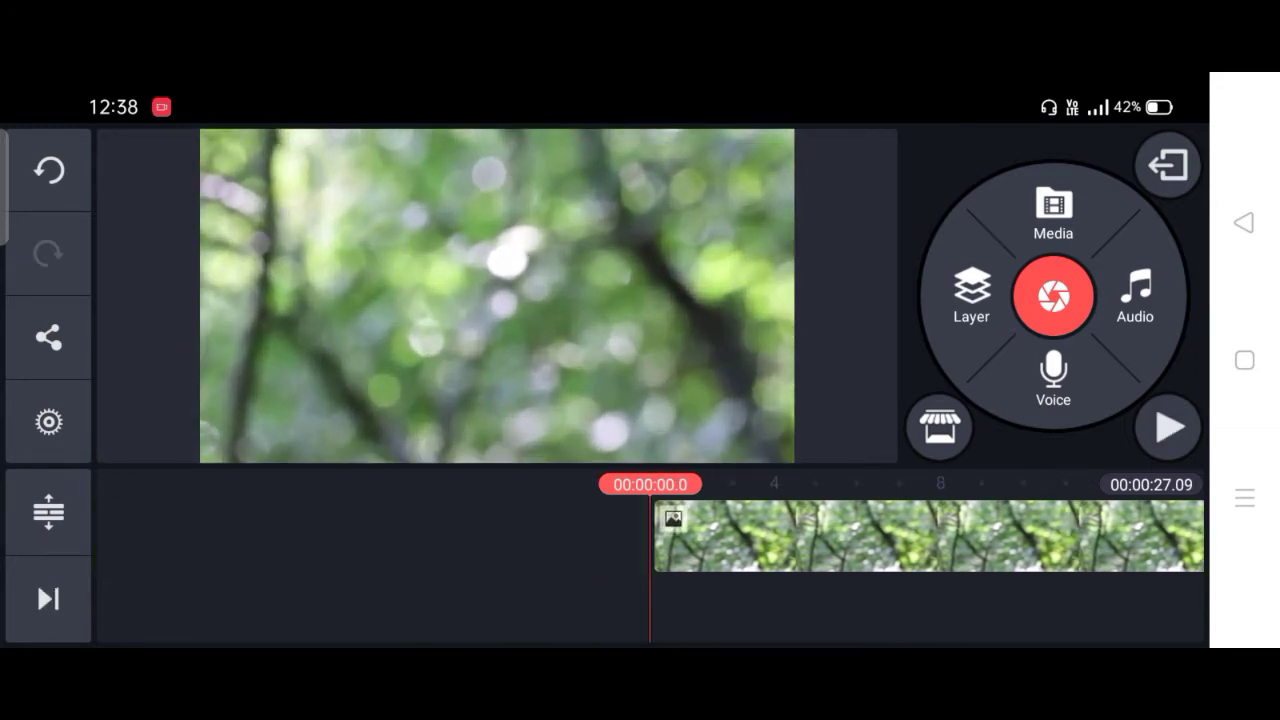
left_click(930, 536)
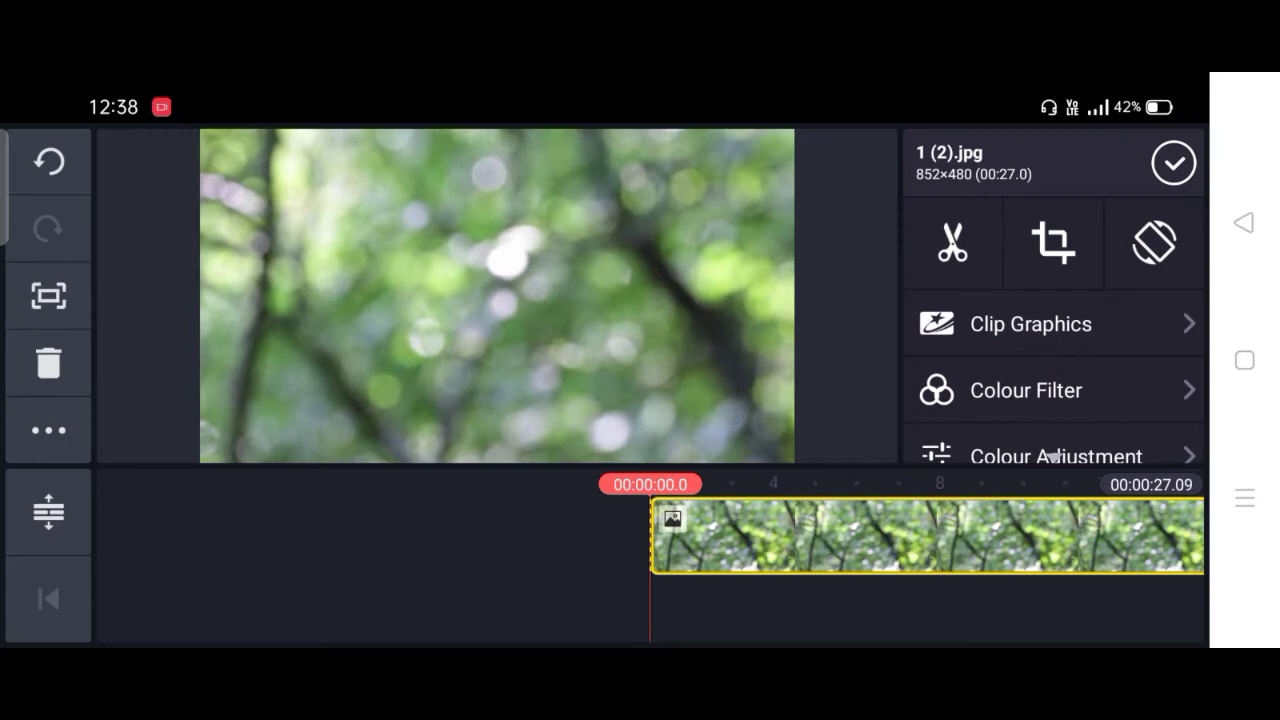
left_click(1053, 242)
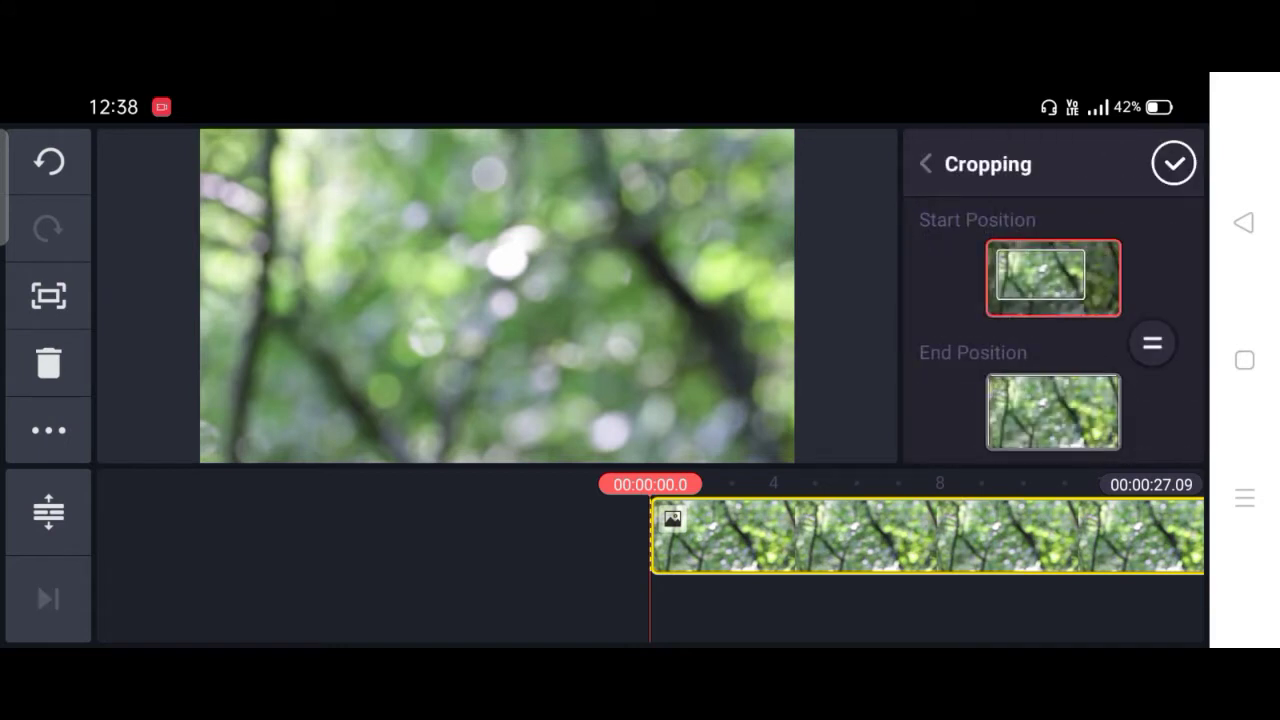
left_click(1152, 343)
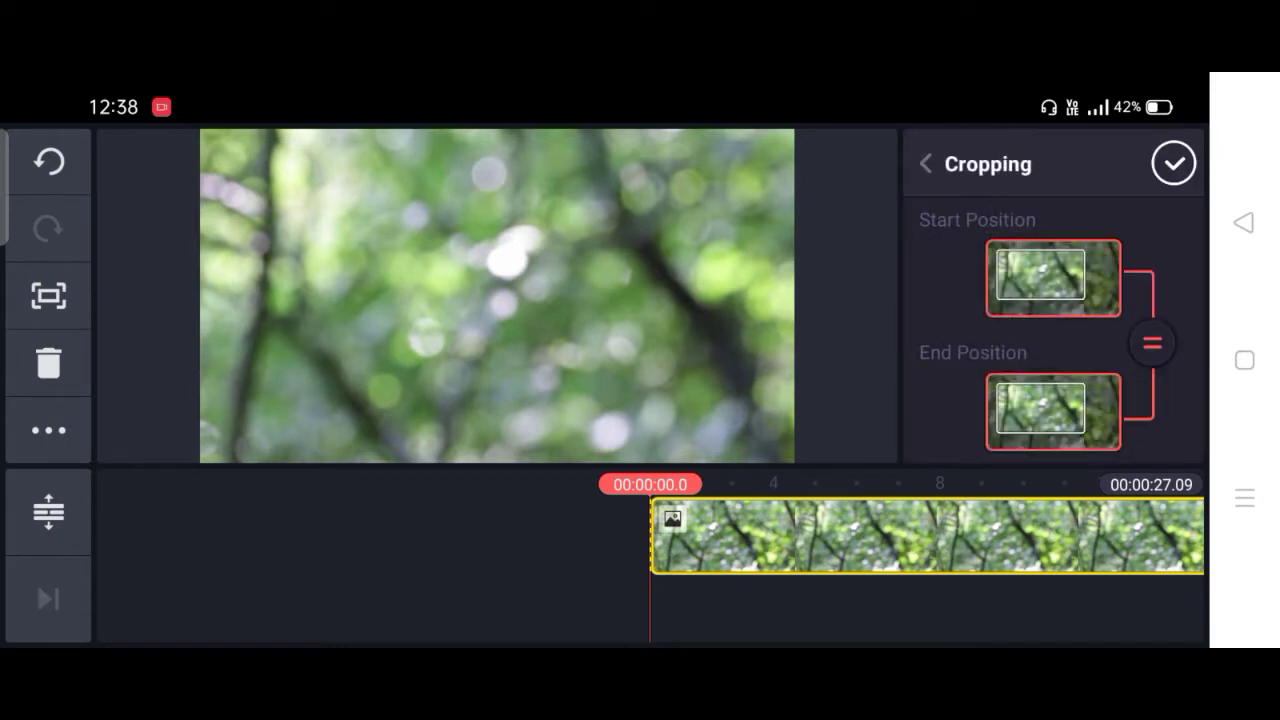
left_click(1173, 163)
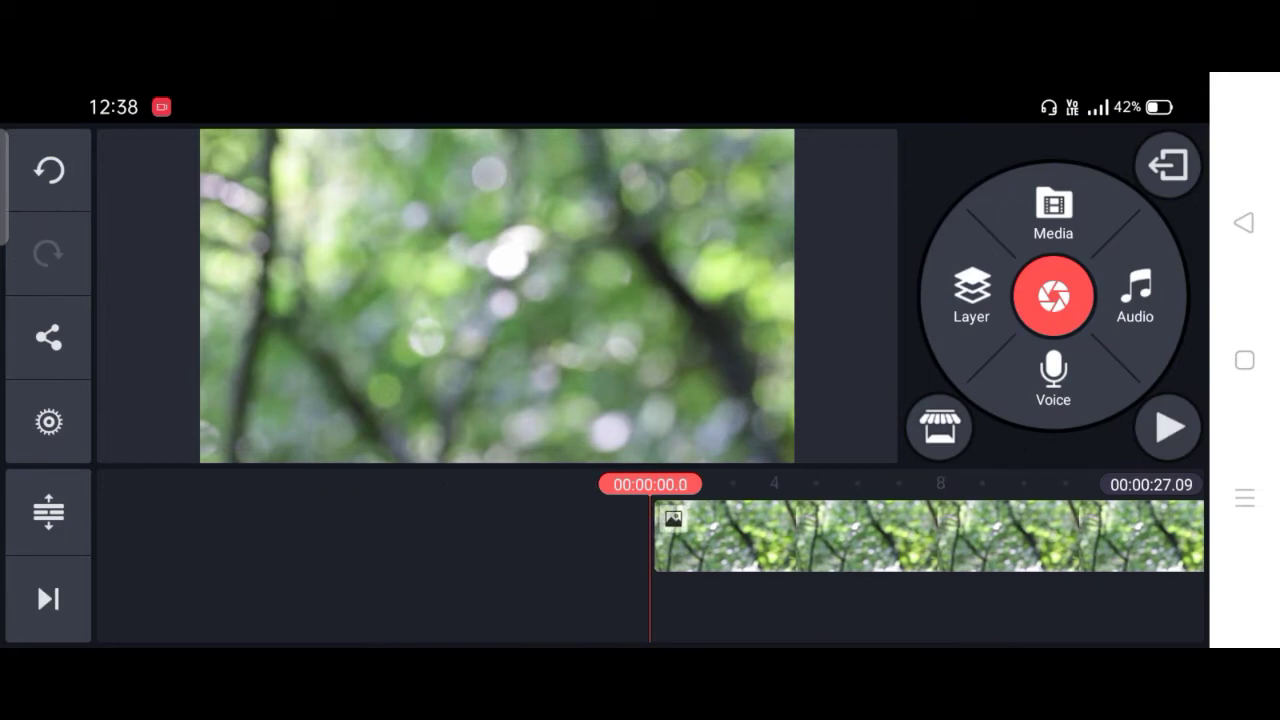
- Add the green-screen video of the man as a media layer and enlarge it over the forest
left_click(971, 295)
left_click(911, 183)
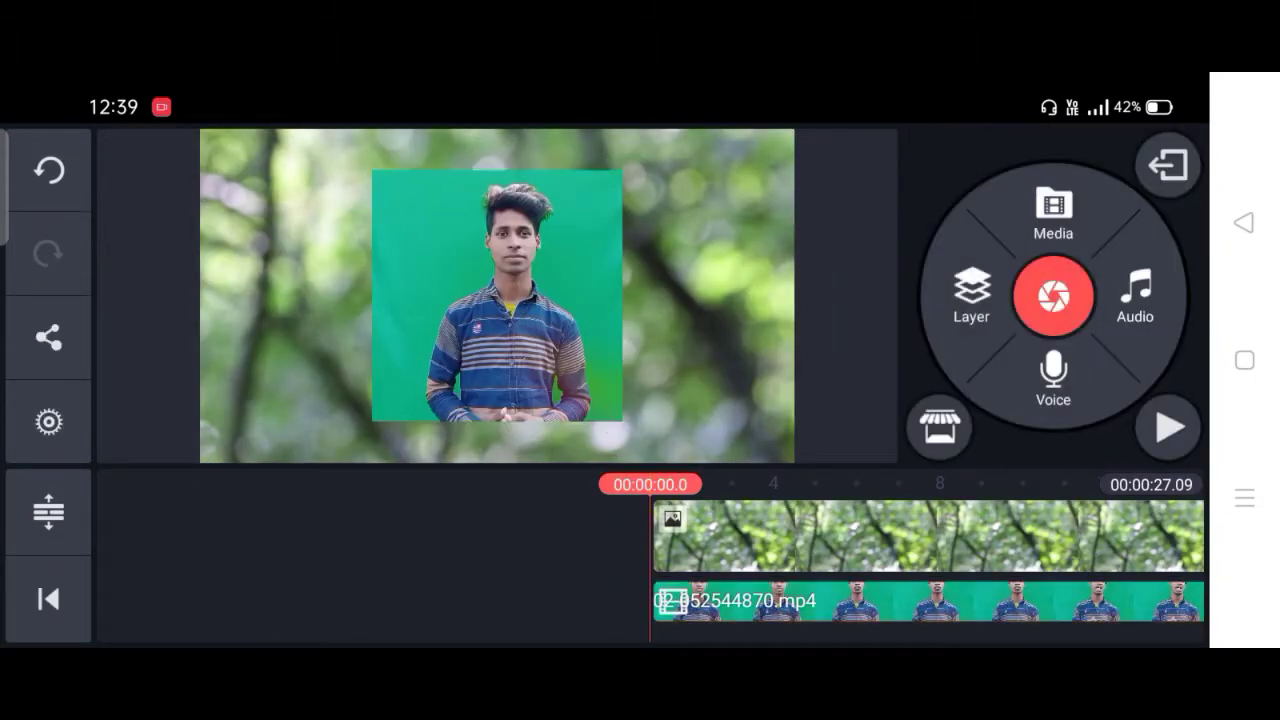
left_click(920, 600)
left_click_drag(617, 423, 660, 458)
scroll(1053, 390, "down", 2)
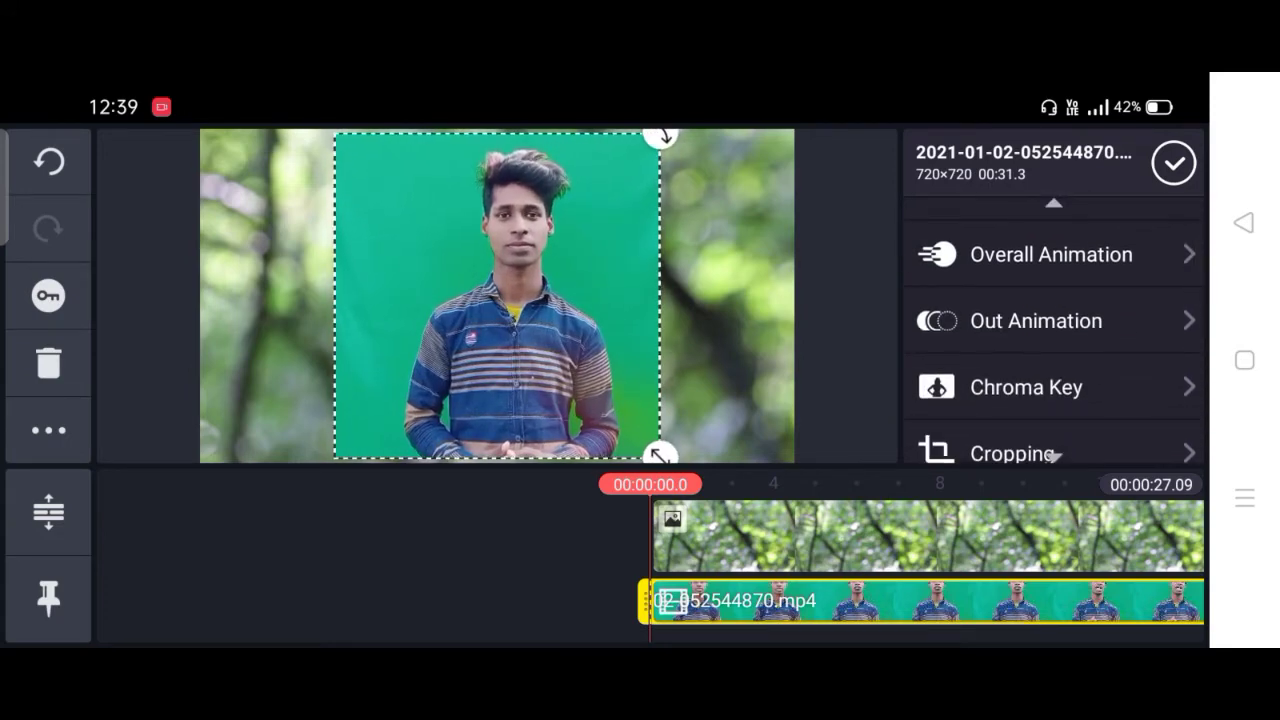
- Turn on chroma key for the green-screen video to remove the green
left_click(1026, 387)
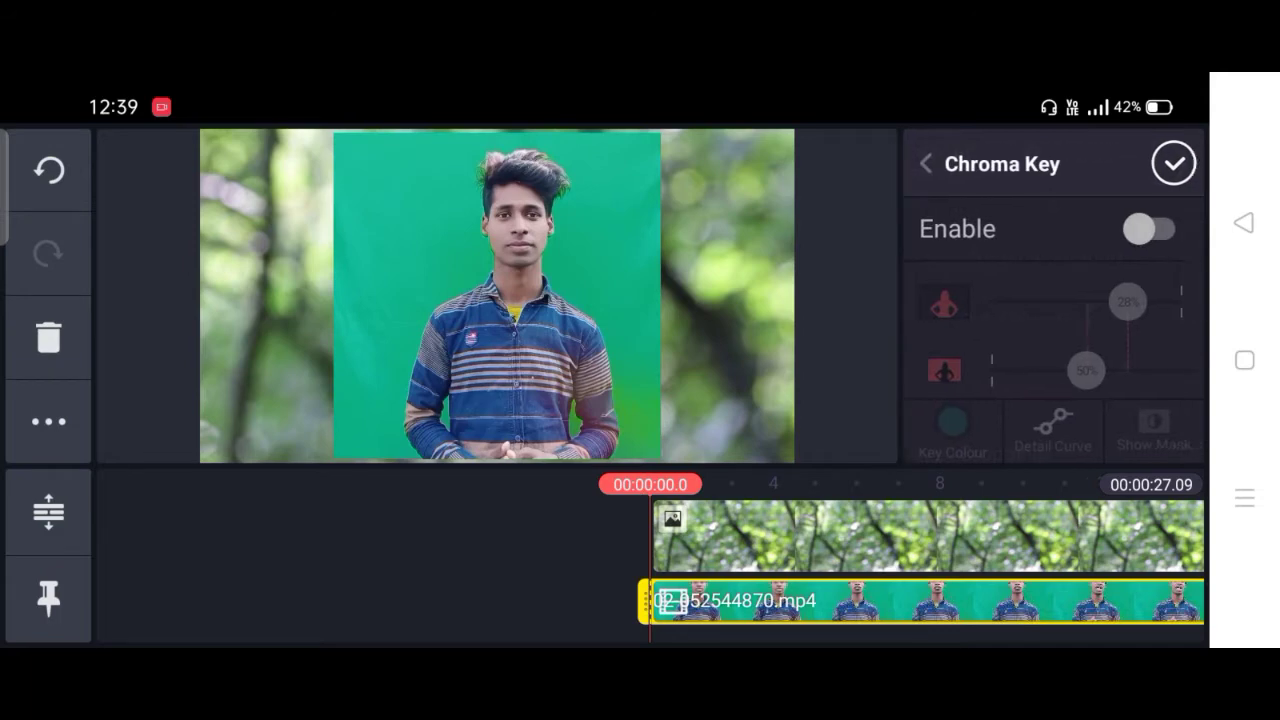
left_click(1150, 229)
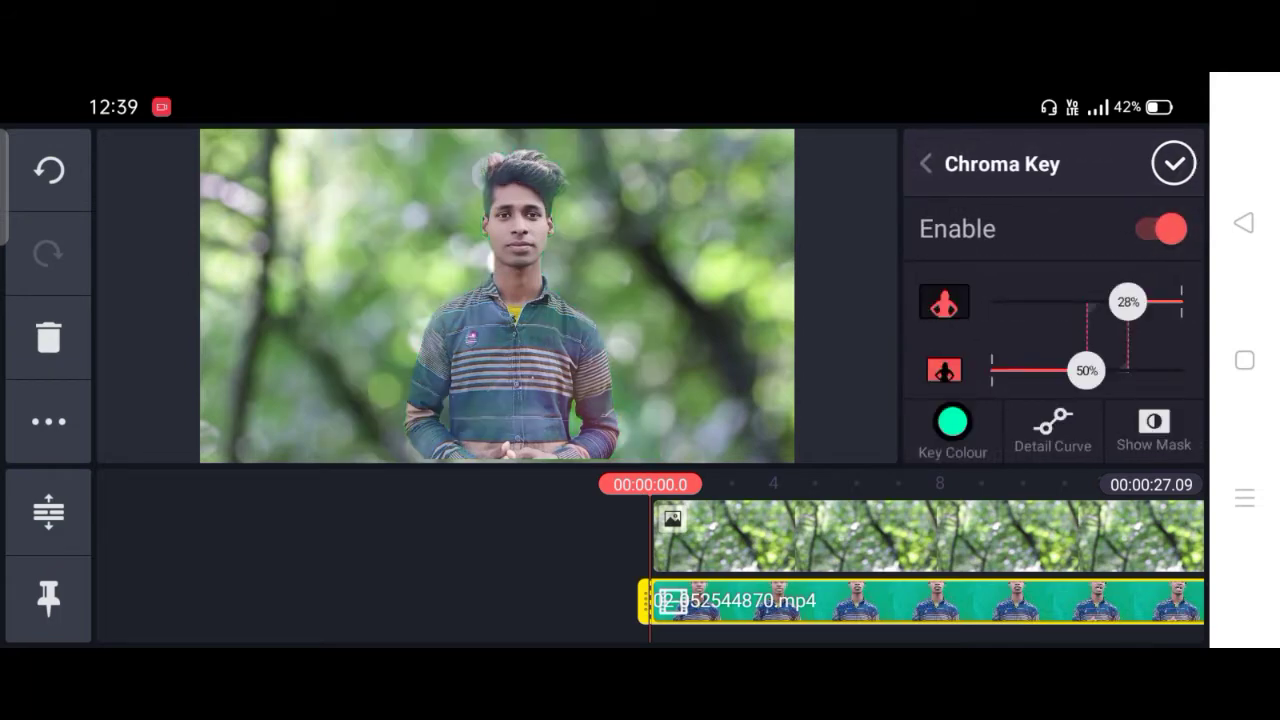
left_click(350, 550)
- Tune the chroma key thresholds to about 34% lower and 40% upper
left_click(900, 601)
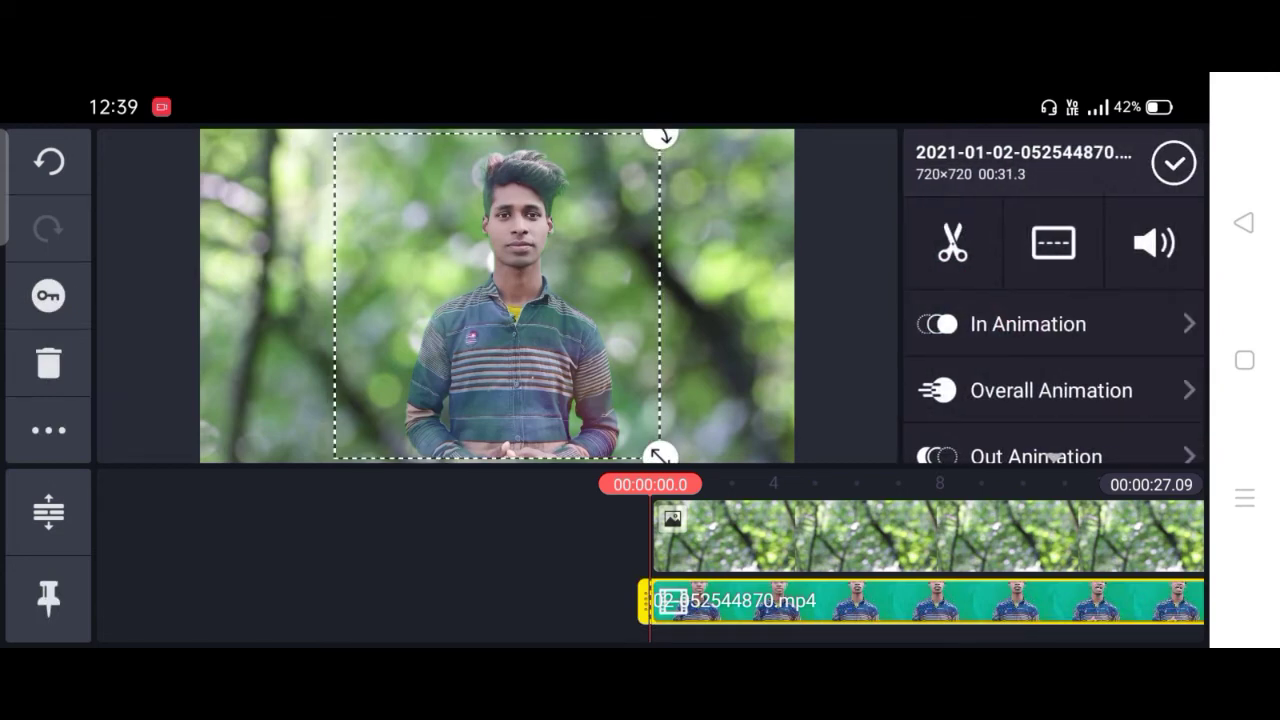
scroll(1053, 455, "down", 2)
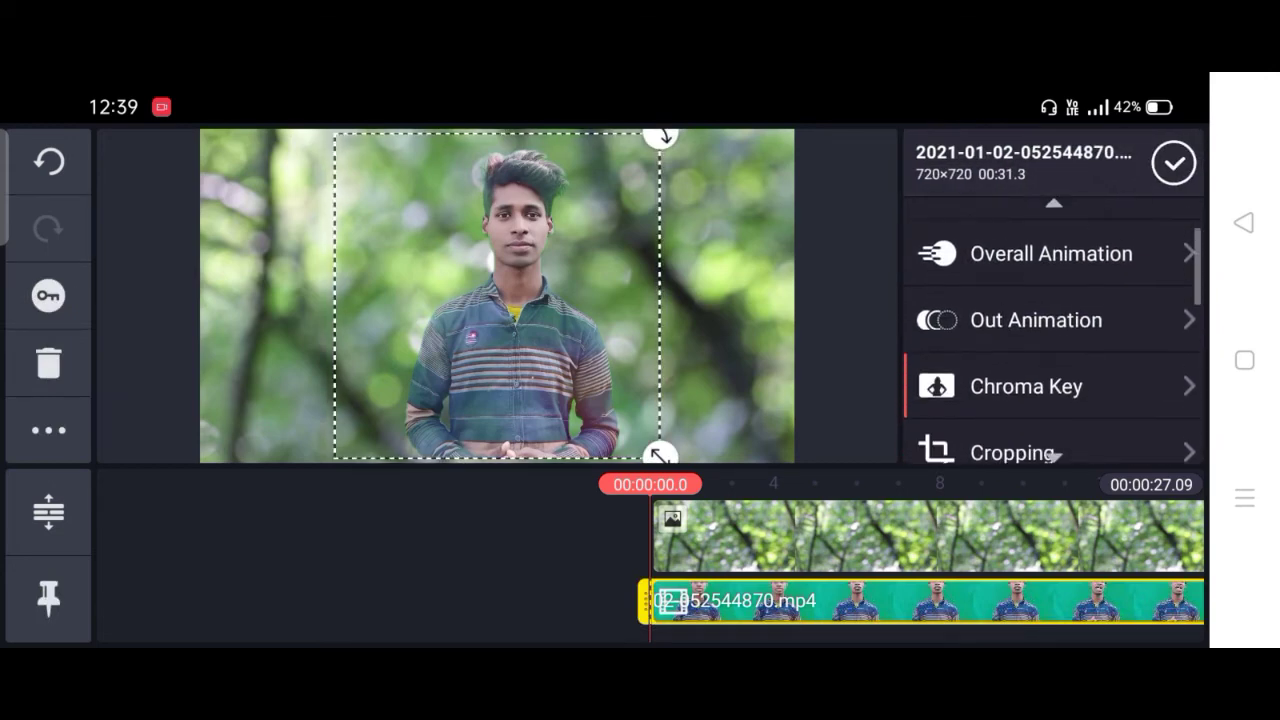
scroll(1053, 455, "down", 2)
left_click(1026, 318)
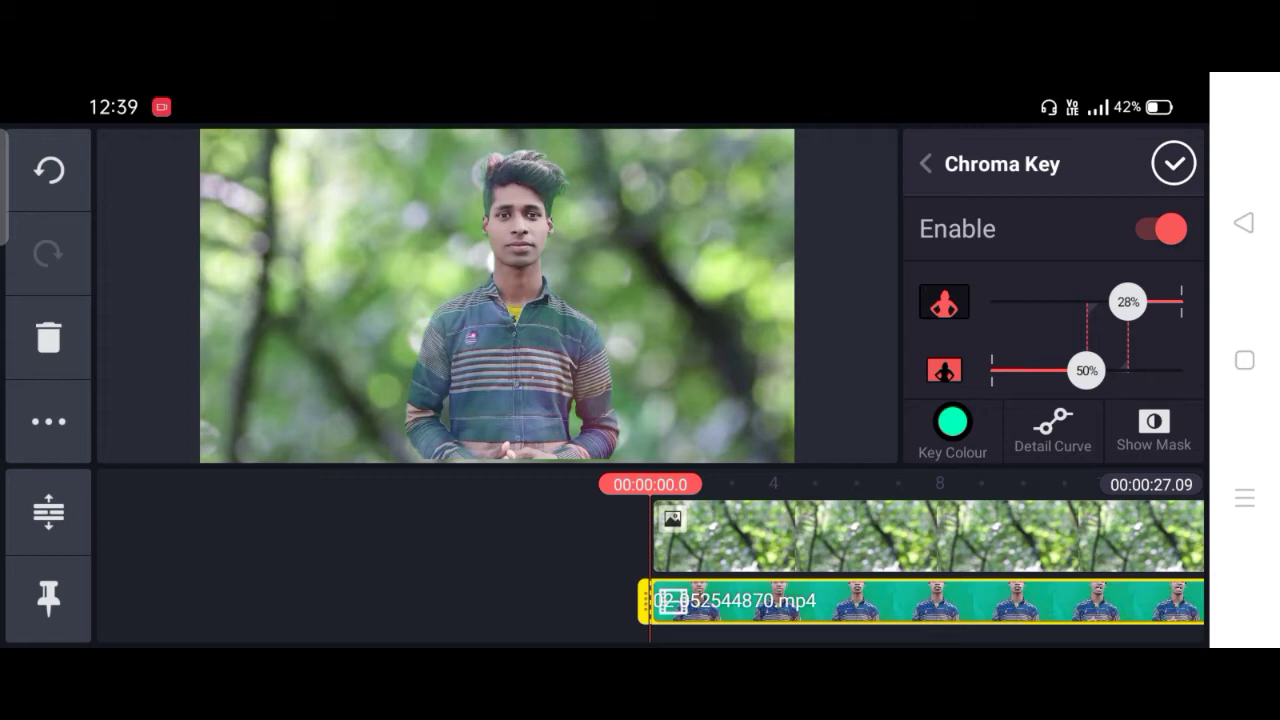
mouse_move(1087, 371)
left_mouse_down()
mouse_move(1106, 371)
mouse_move(1056, 371)
left_mouse_up()
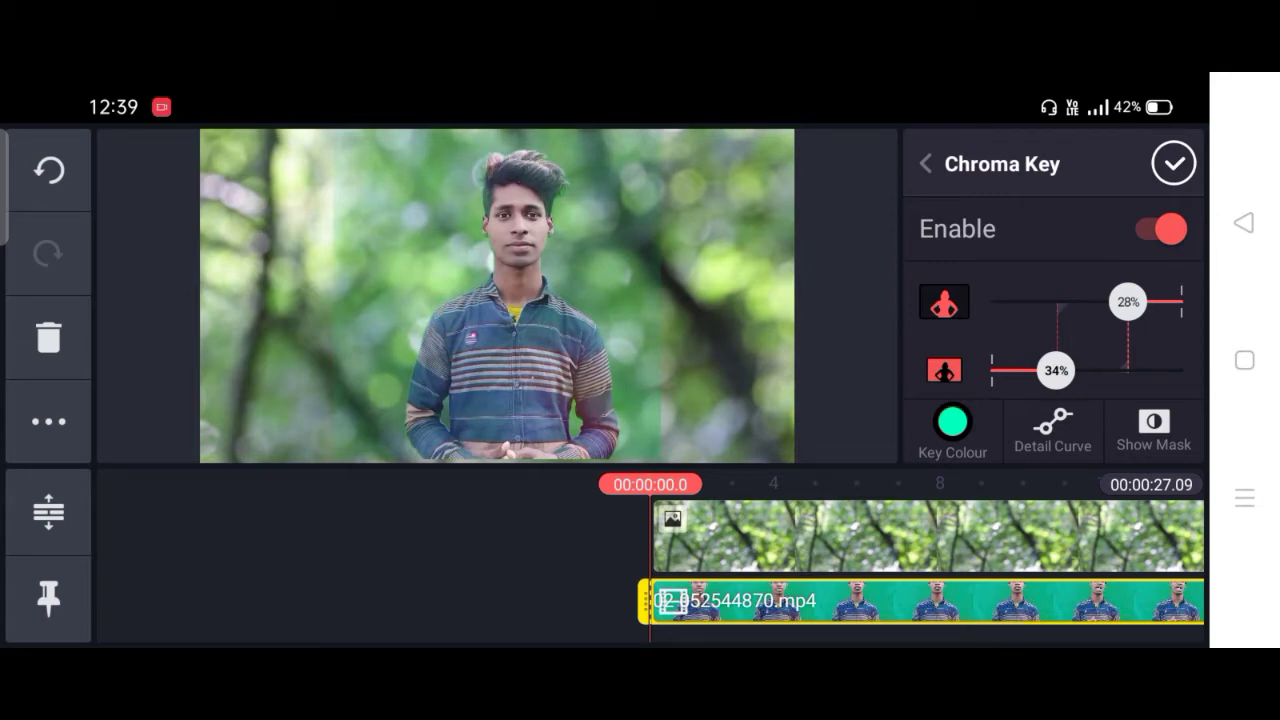
mouse_move(1127, 302)
left_mouse_down()
mouse_move(1151, 302)
mouse_move(1107, 302)
left_mouse_up()
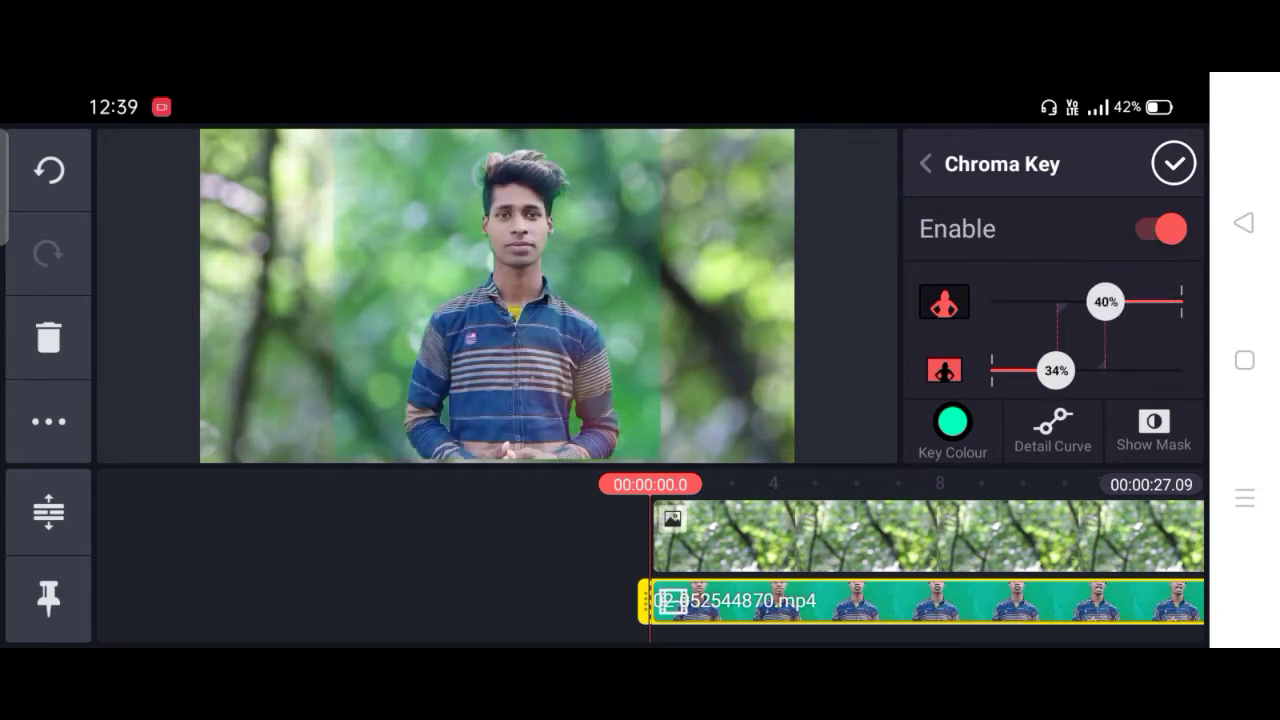
left_click(1173, 163)
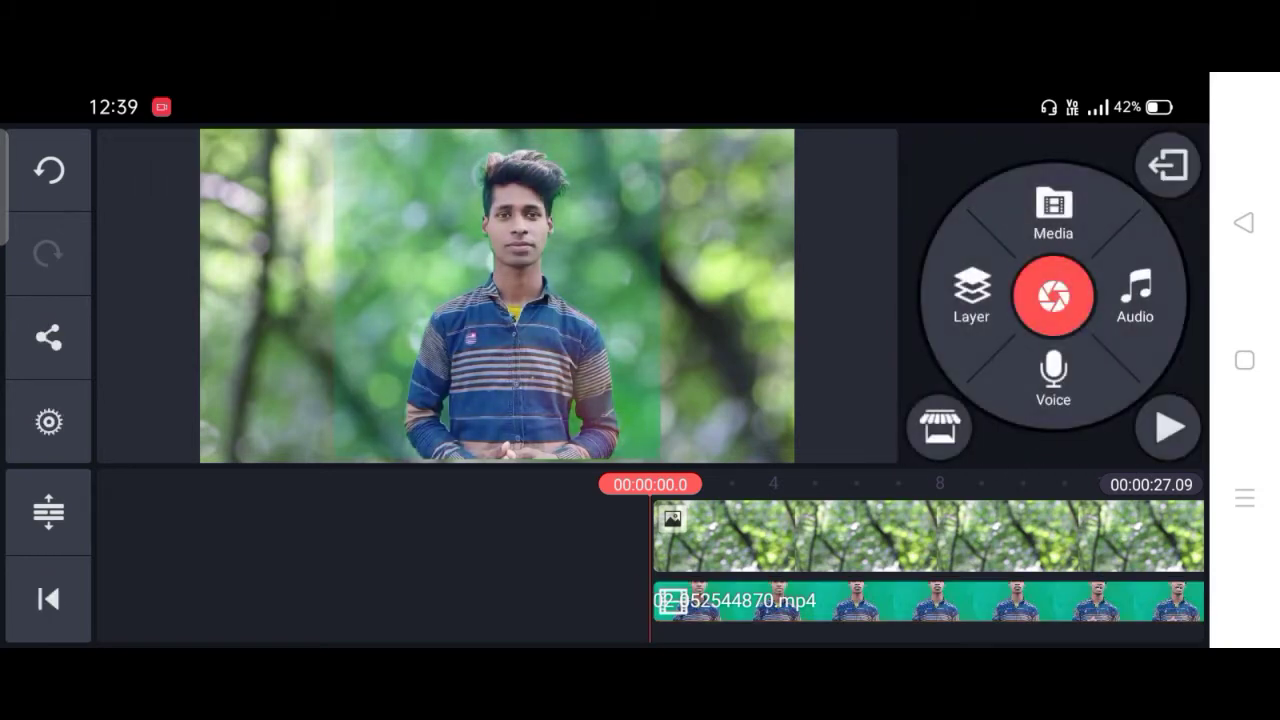
- Mute the green-screen clip's volume to 0% and play back the composite
left_click(900, 601)
left_click(1151, 240)
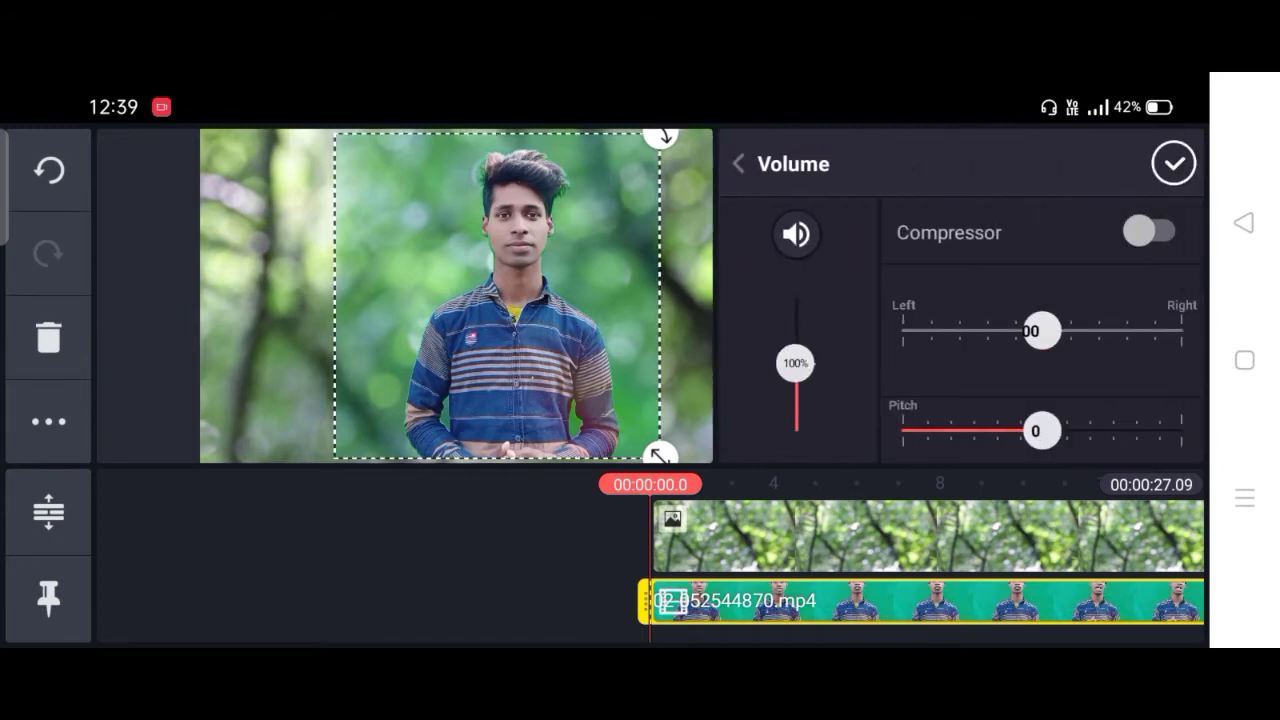
left_click_drag(796, 363, 796, 440)
left_click(1173, 163)
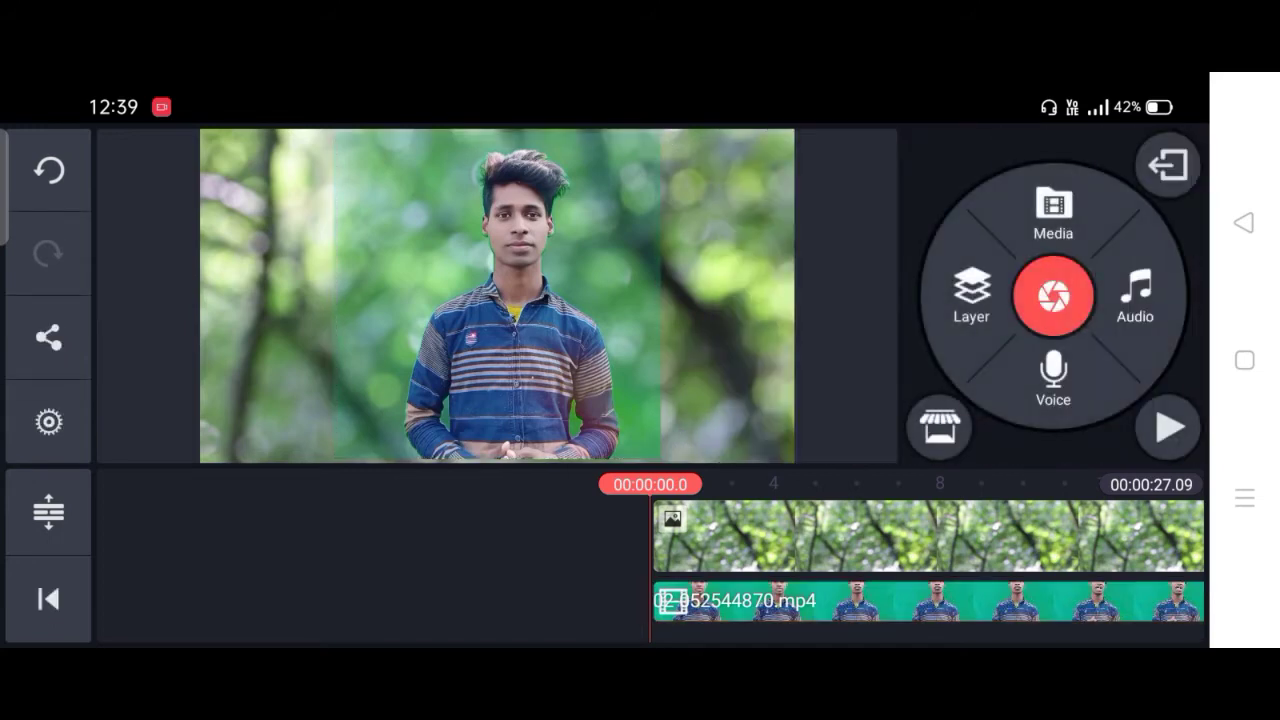
left_click(1168, 427)
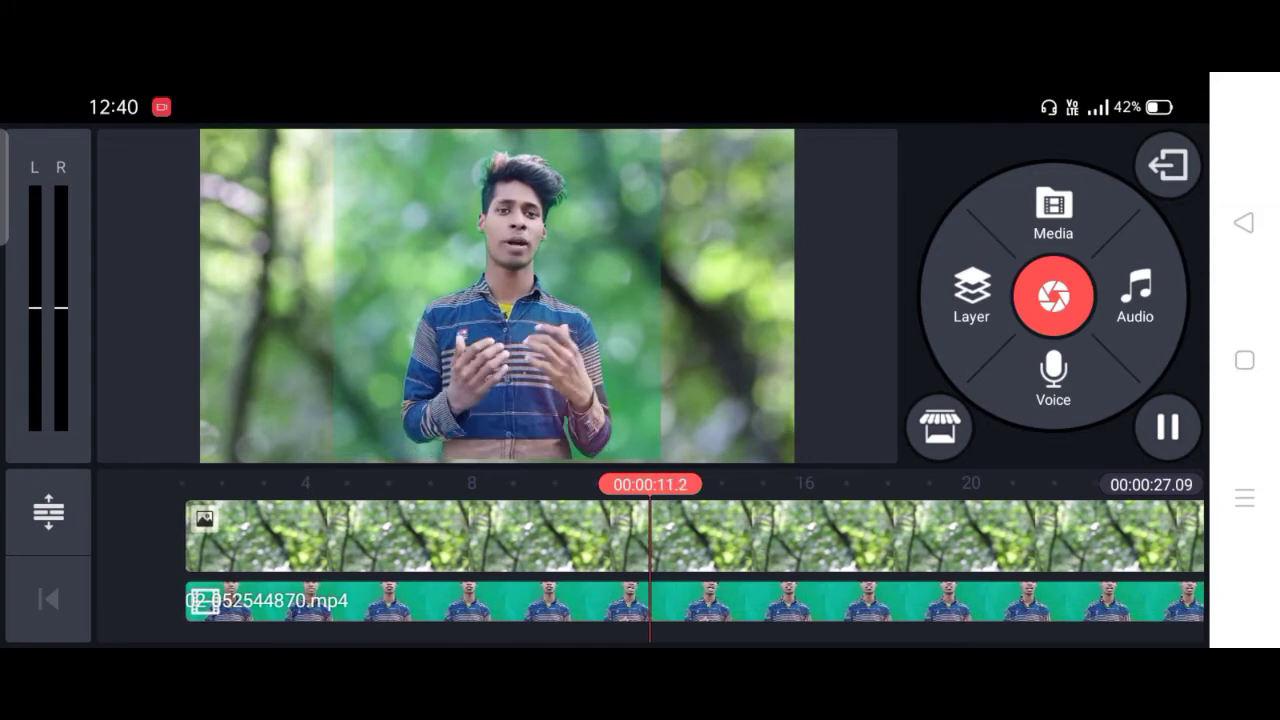
- Retune the chroma key to about 38% upper and 42% lower to clear the green band
left_click(760, 600)
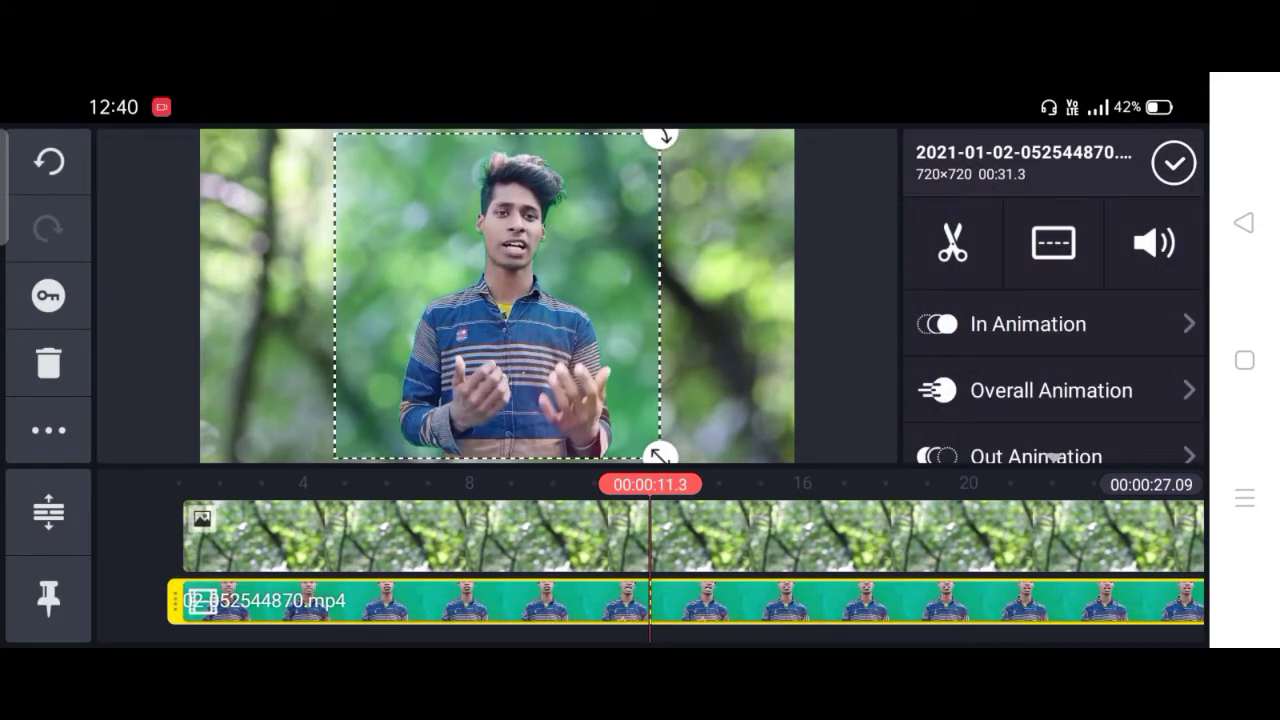
scroll(1053, 380, "down", 3)
left_click(1026, 318)
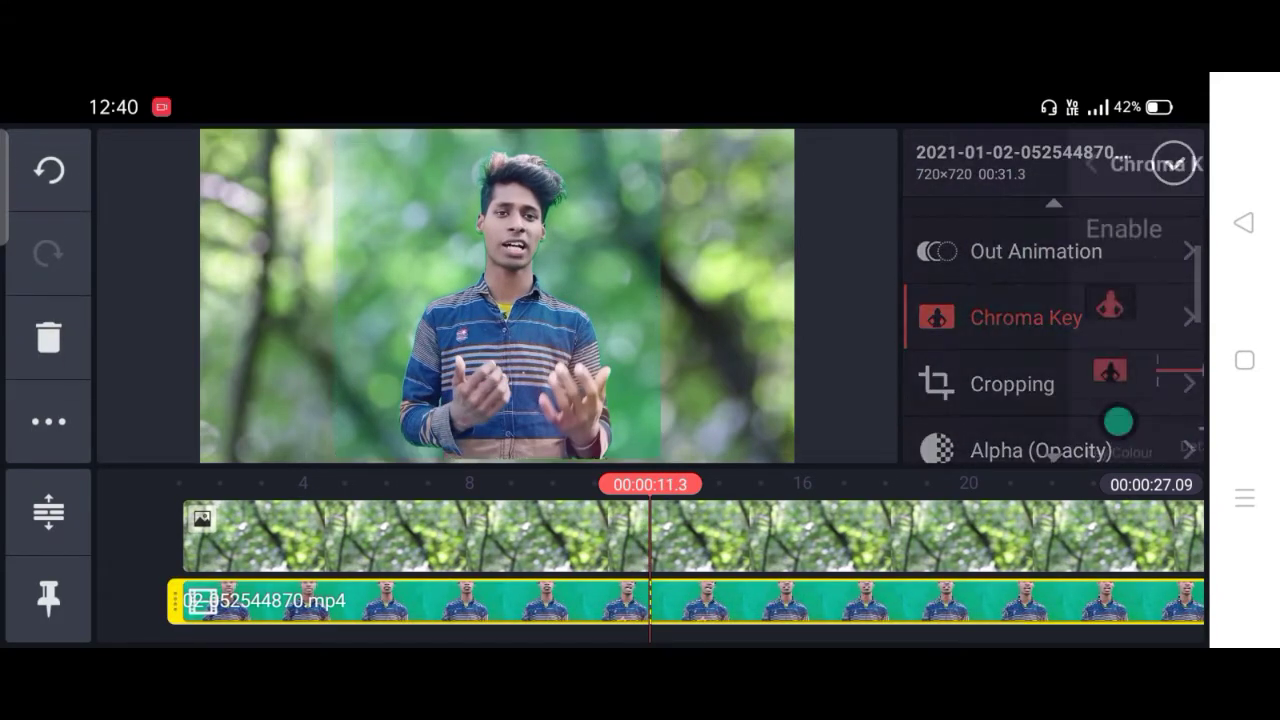
mouse_move(1105, 301)
left_mouse_down()
mouse_move(1091, 301)
mouse_move(1108, 301)
left_mouse_up()
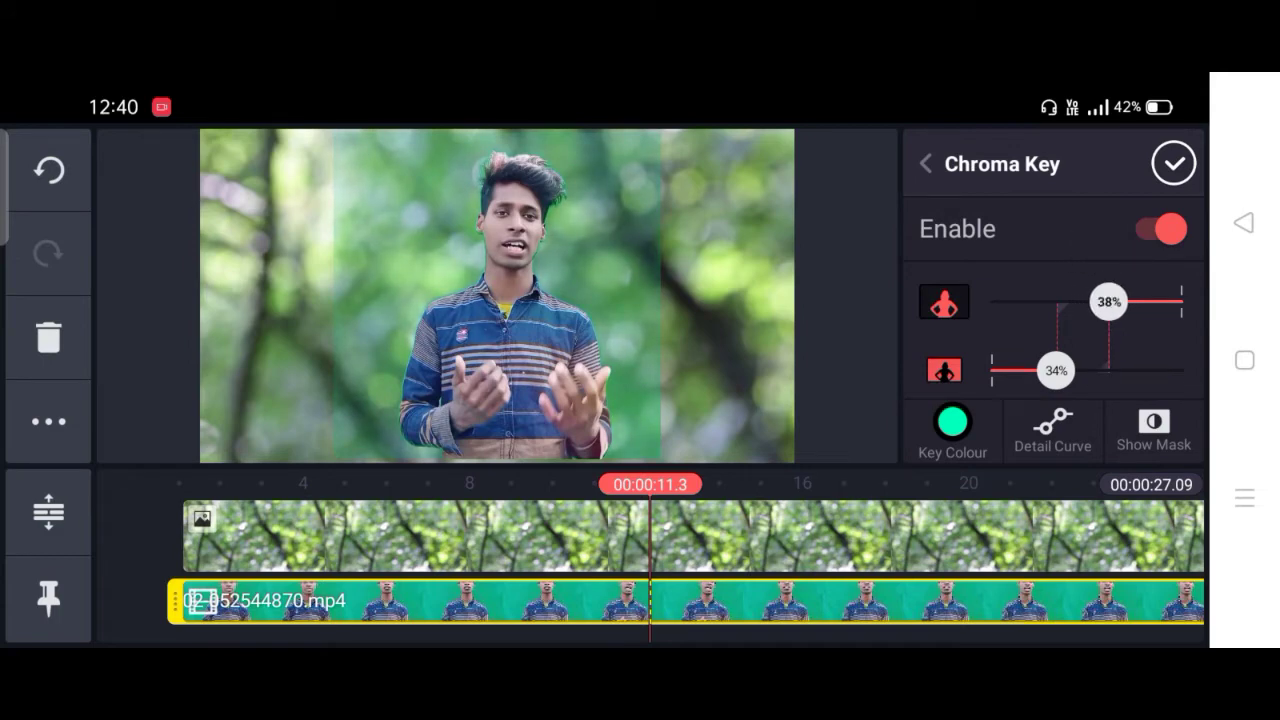
left_click_drag(1055, 371, 1071, 371)
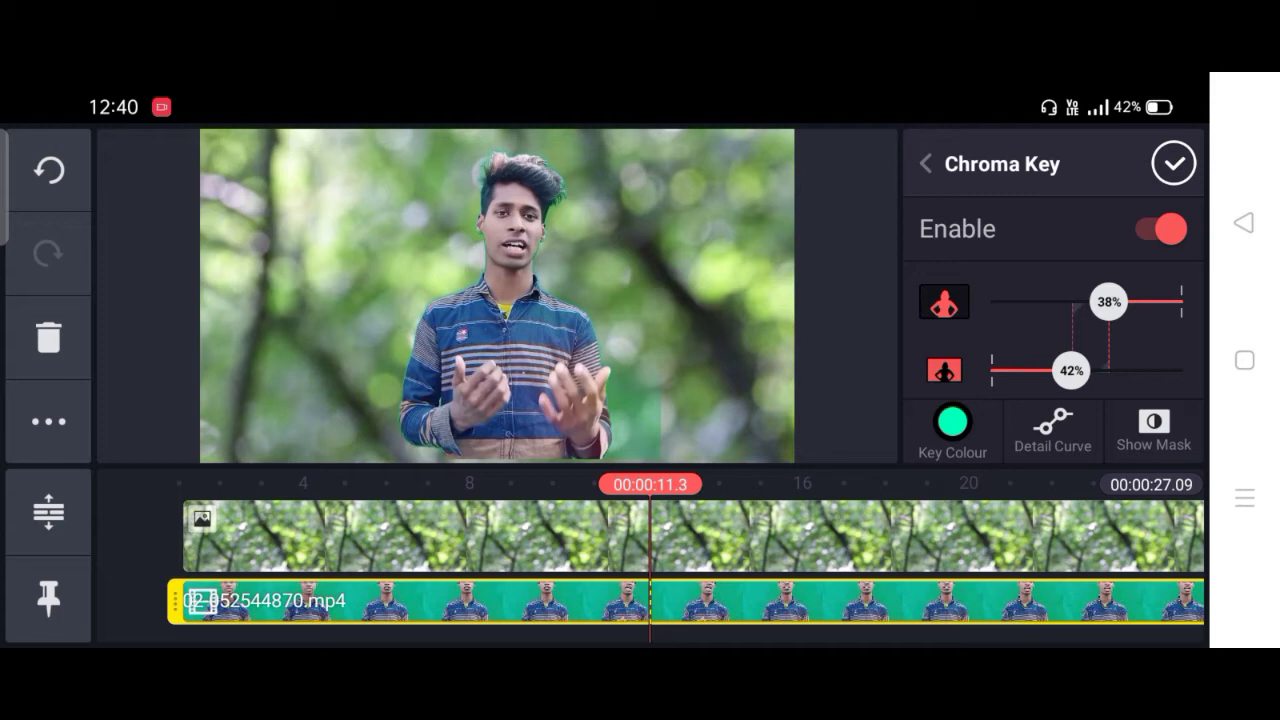
left_click(1173, 163)
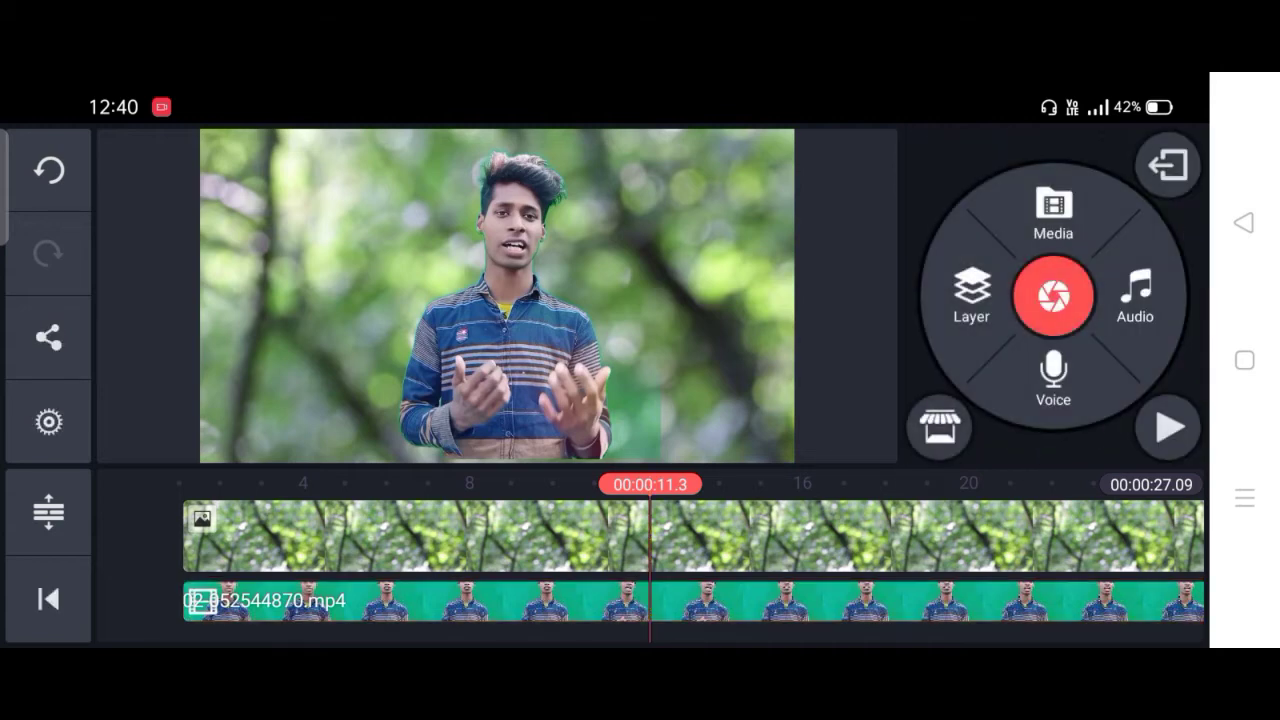
- Crop the green-screen clip tightly around the man, pulling in its corner, left, top and right edges
left_click(900, 600)
scroll(1053, 320, "down", 3)
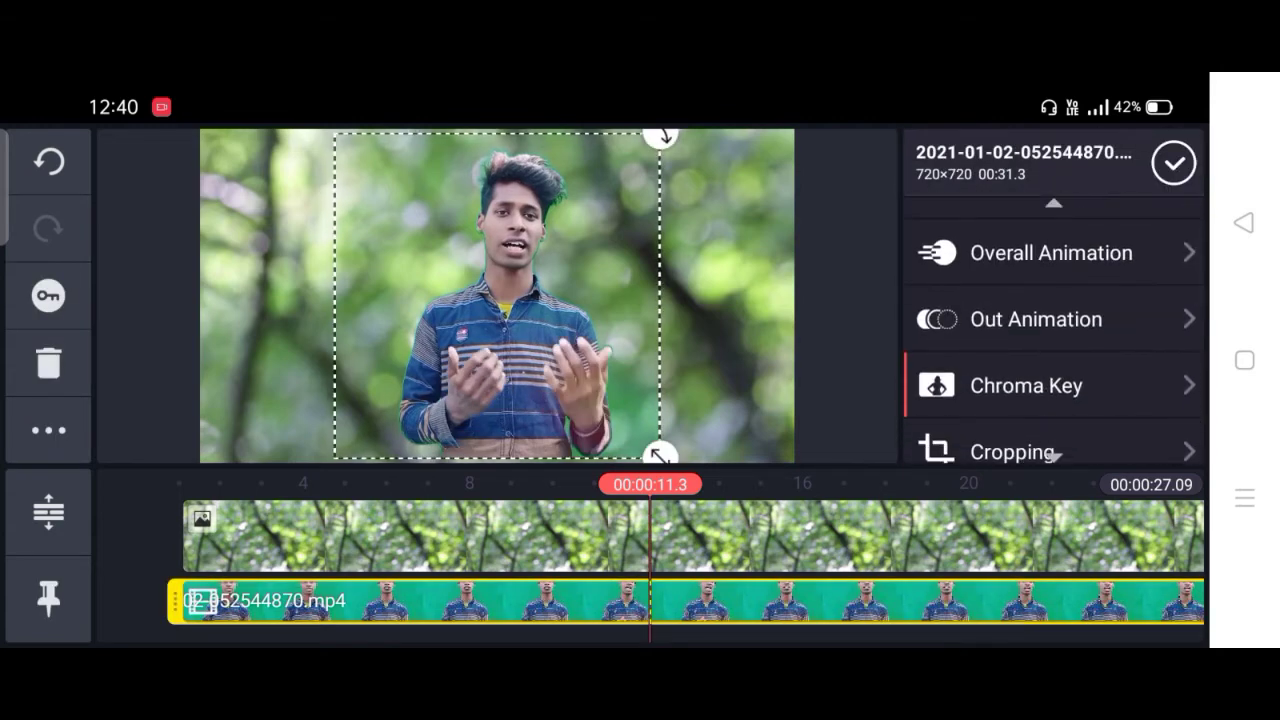
scroll(1053, 330, "down", 2)
left_click(1012, 311)
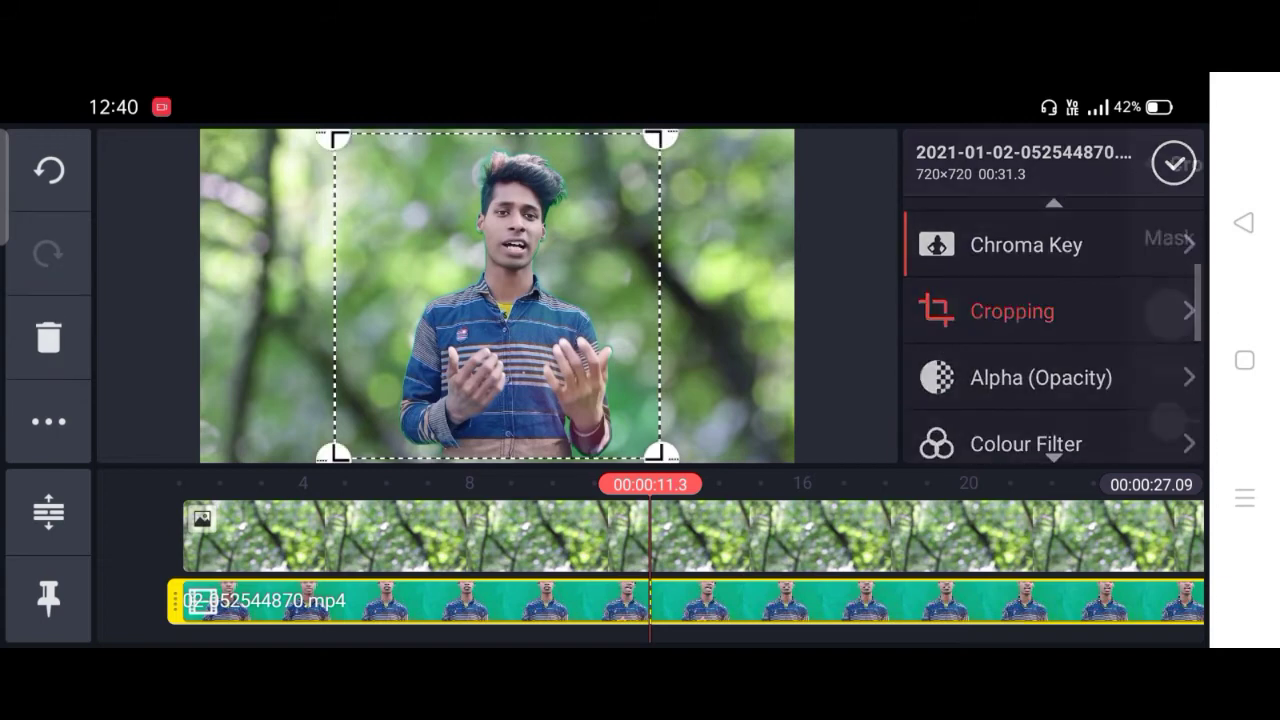
left_click_drag(631, 455, 624, 448)
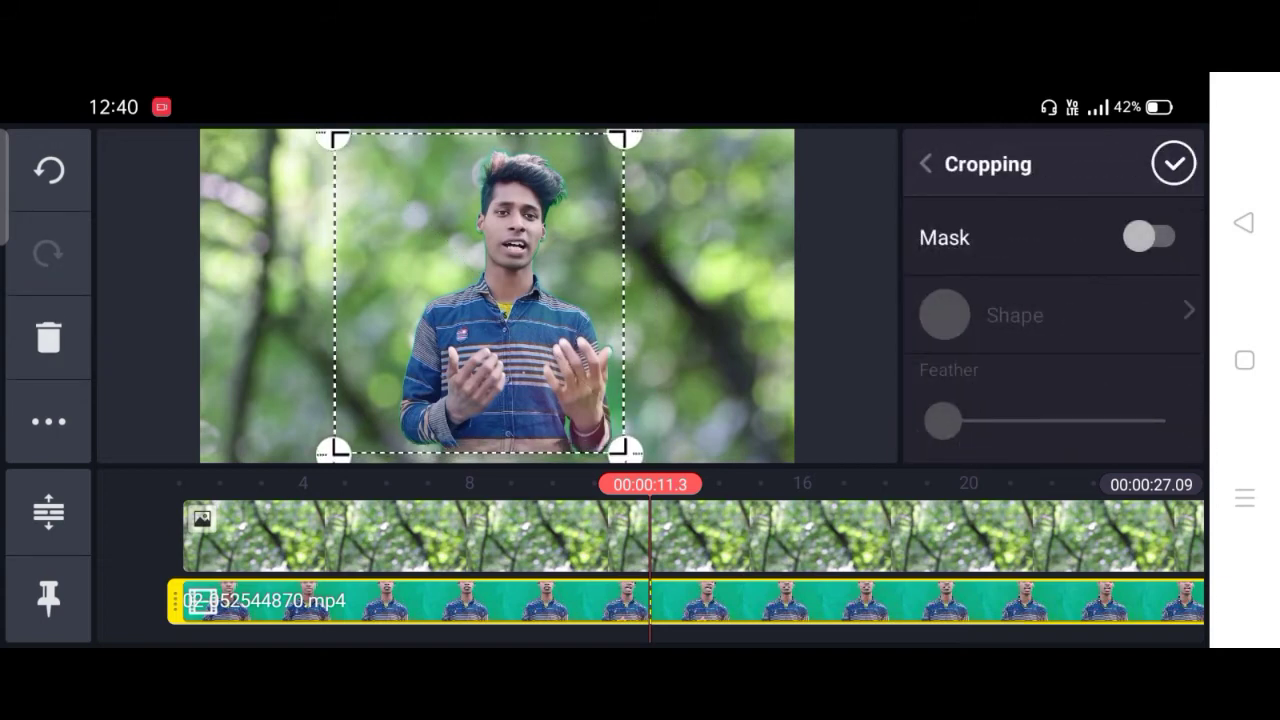
left_click_drag(334, 134, 358, 136)
mouse_move(624, 134)
left_mouse_down()
mouse_move(633, 153)
mouse_move(643, 133)
left_mouse_up()
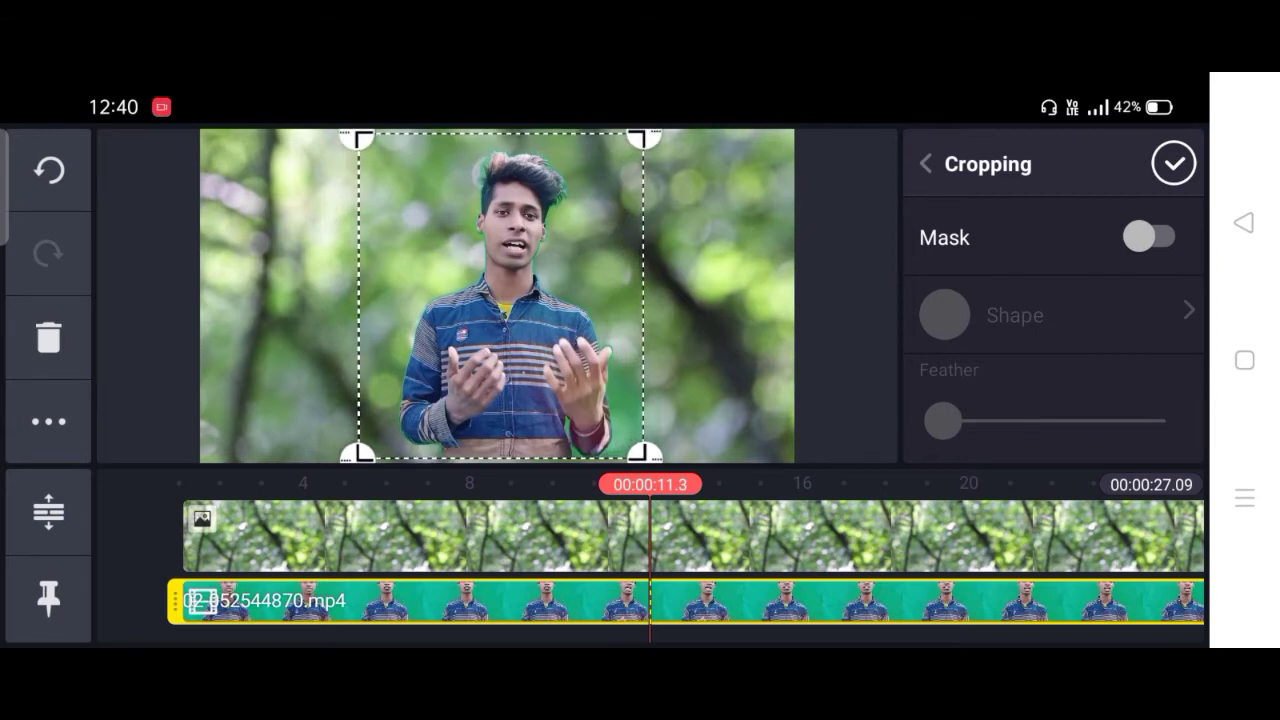
left_click(1173, 163)
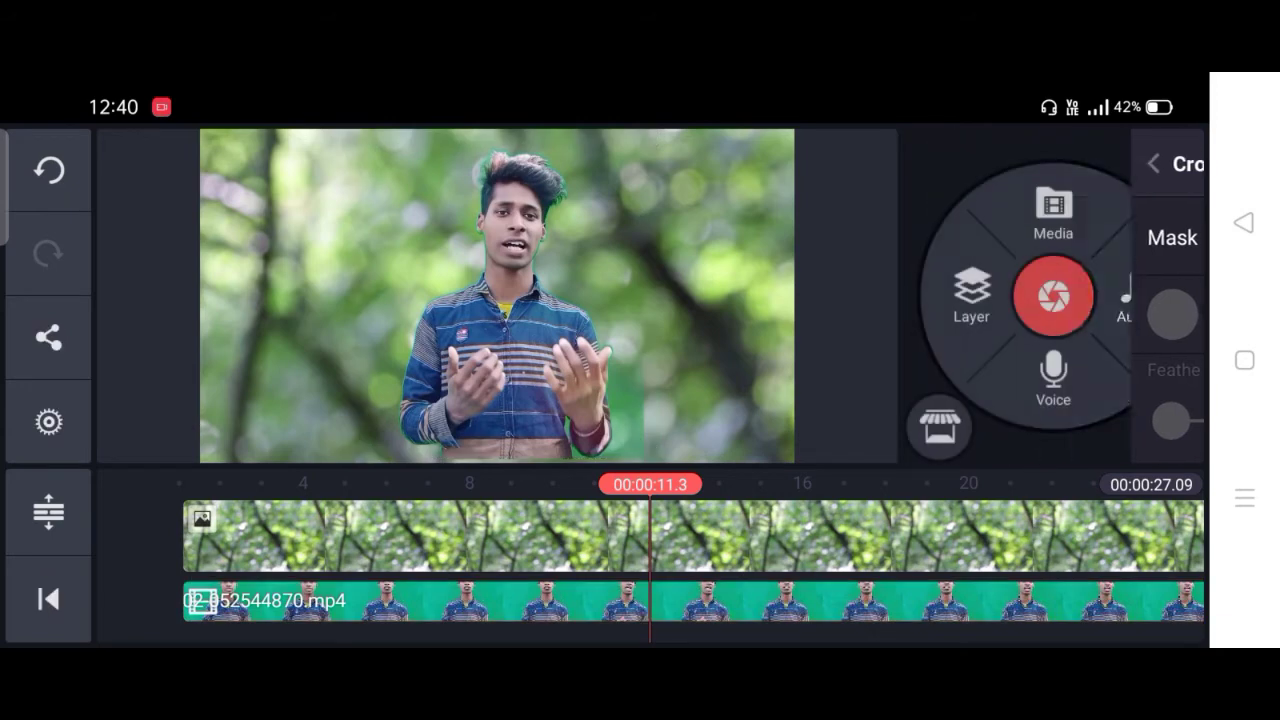
left_click(48, 599)
- Play back the finished composite to check the crop, then return to the project start
left_click_drag(800, 536, 445, 536)
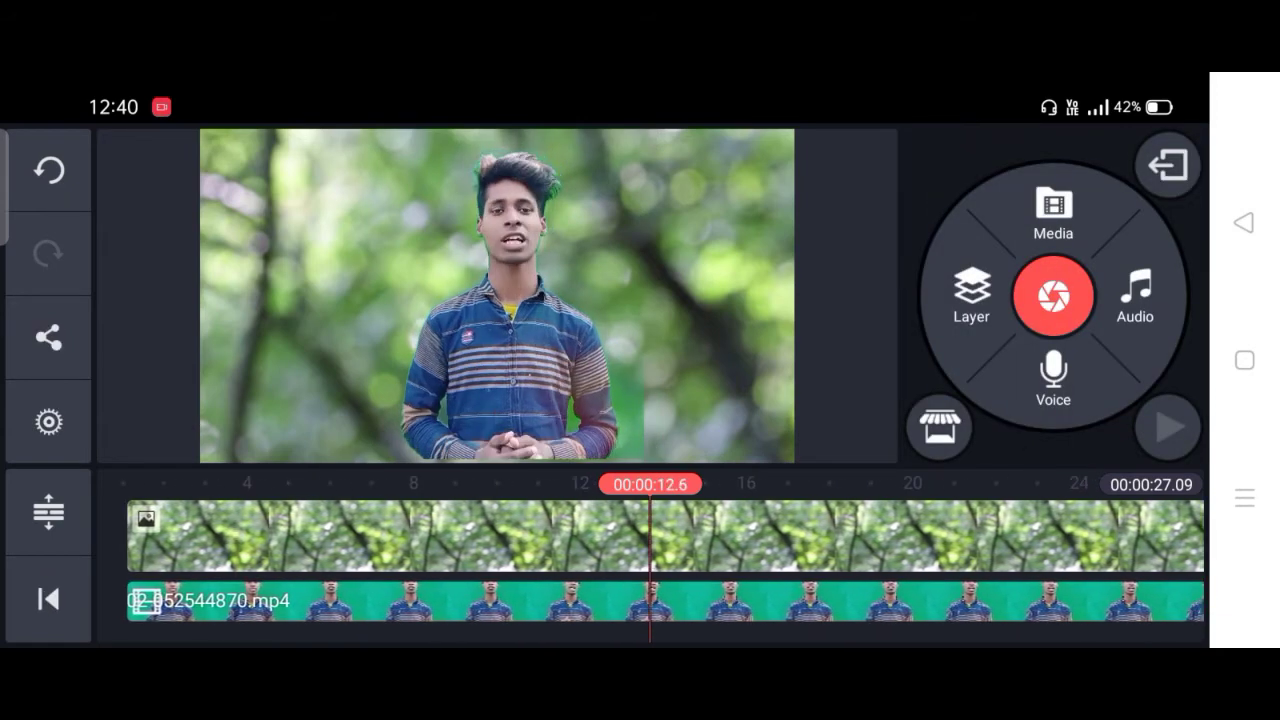
left_click(1168, 427)
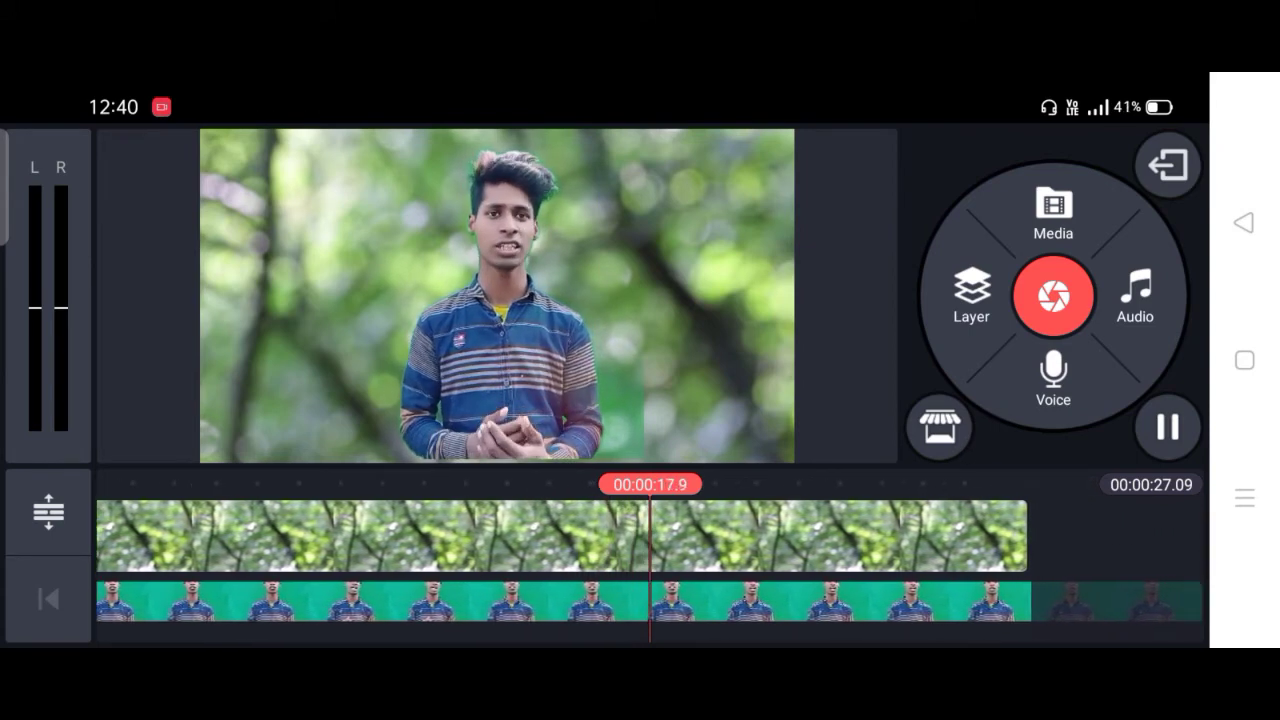
left_click(1168, 427)
left_click(48, 598)
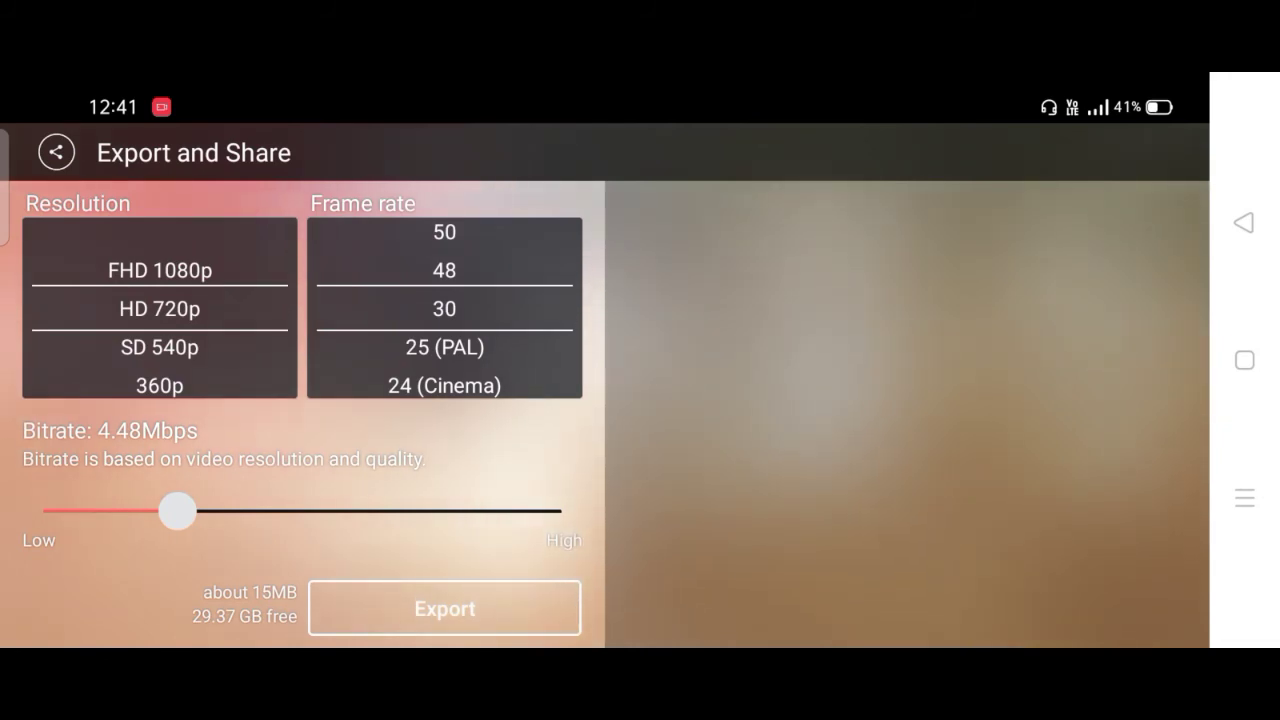
- Export the project as a video and wait for the progress bar
left_click(444, 608)
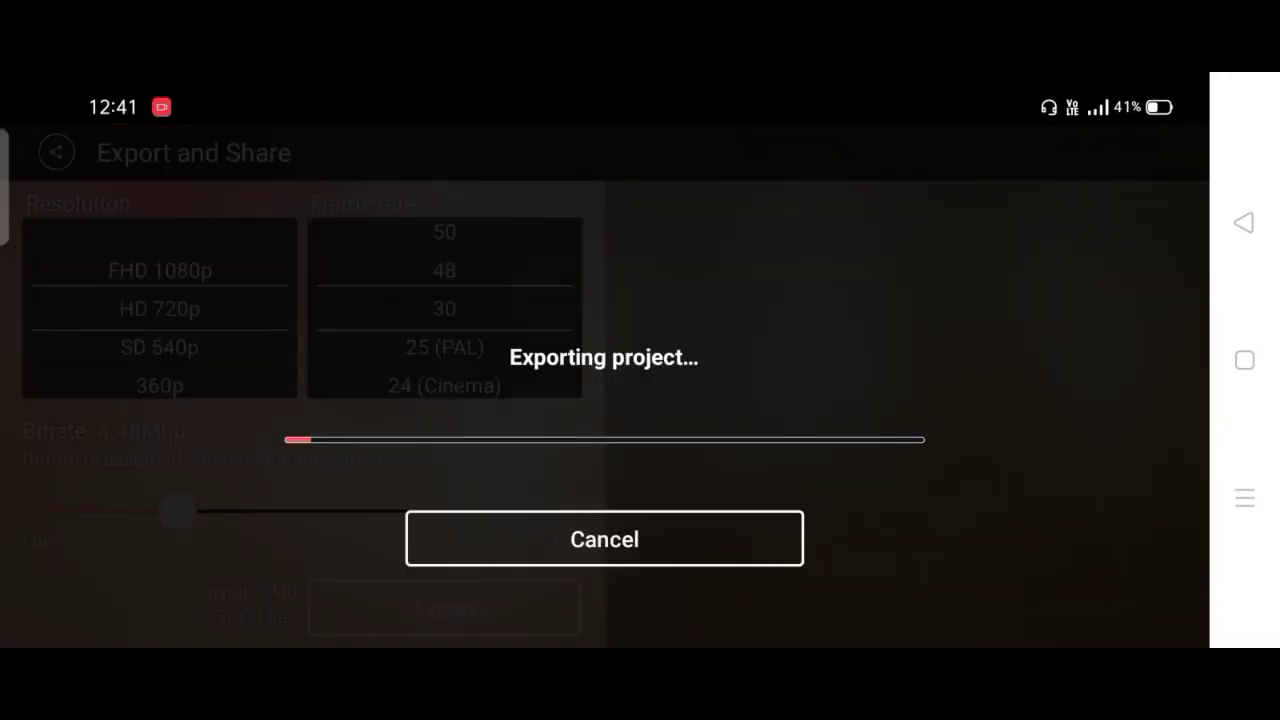